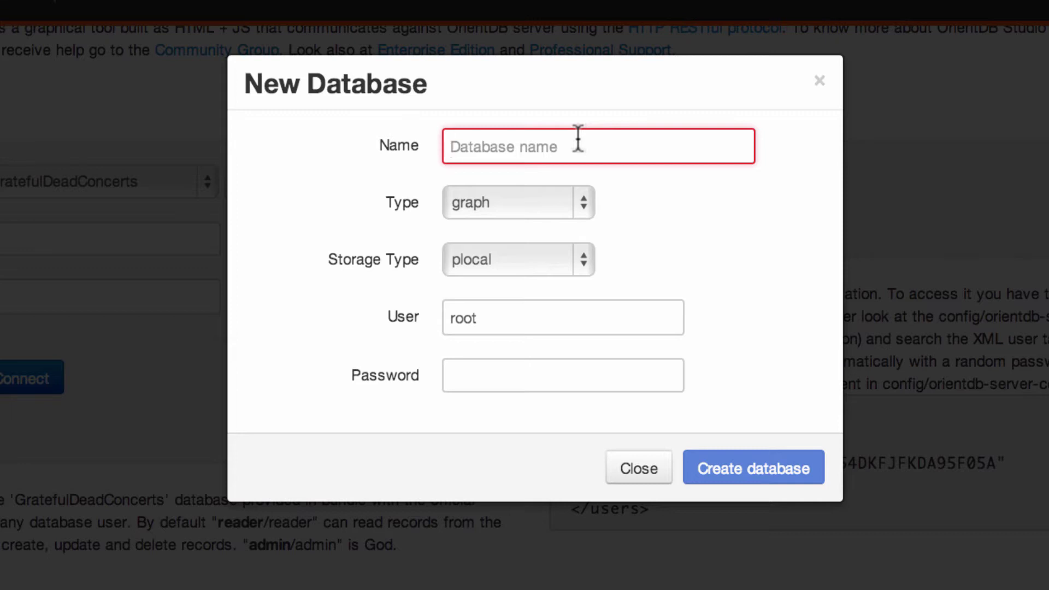
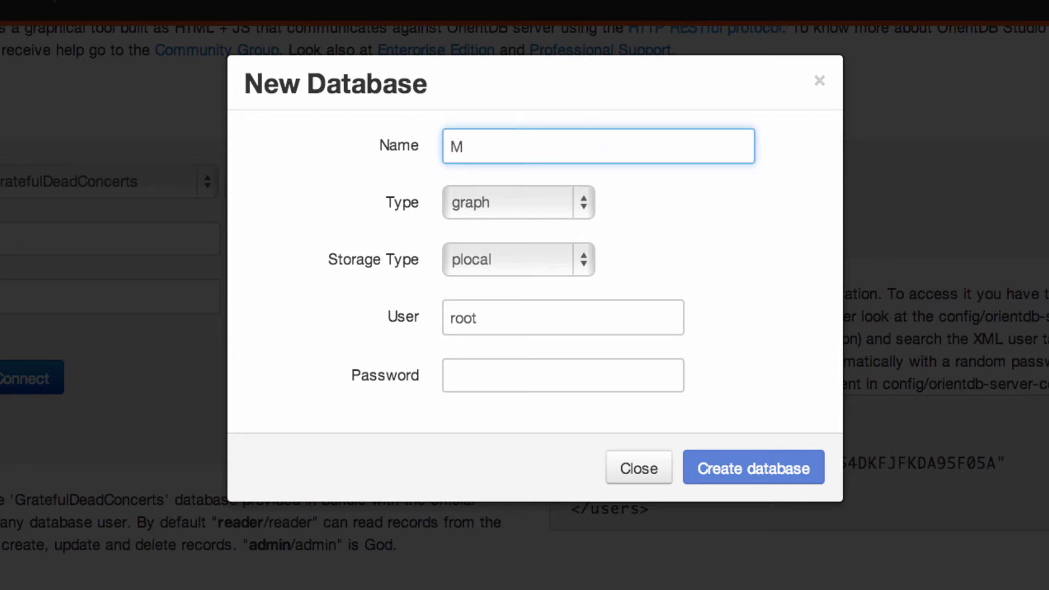
Step: Create the Articles graph database with plocal storage, entering the server user and password
key("Tab")
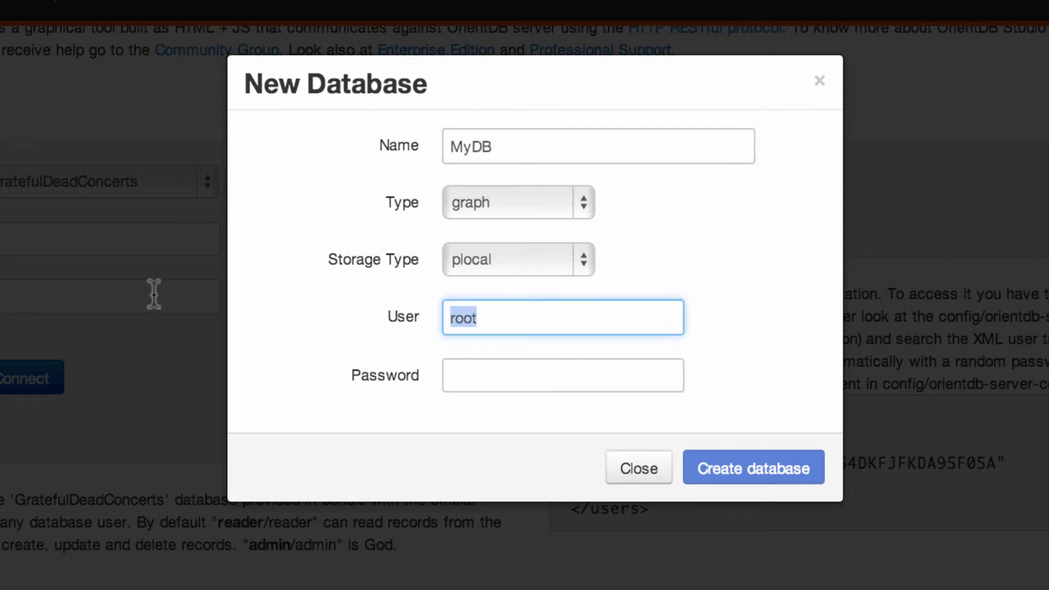
key("shift+Tab")
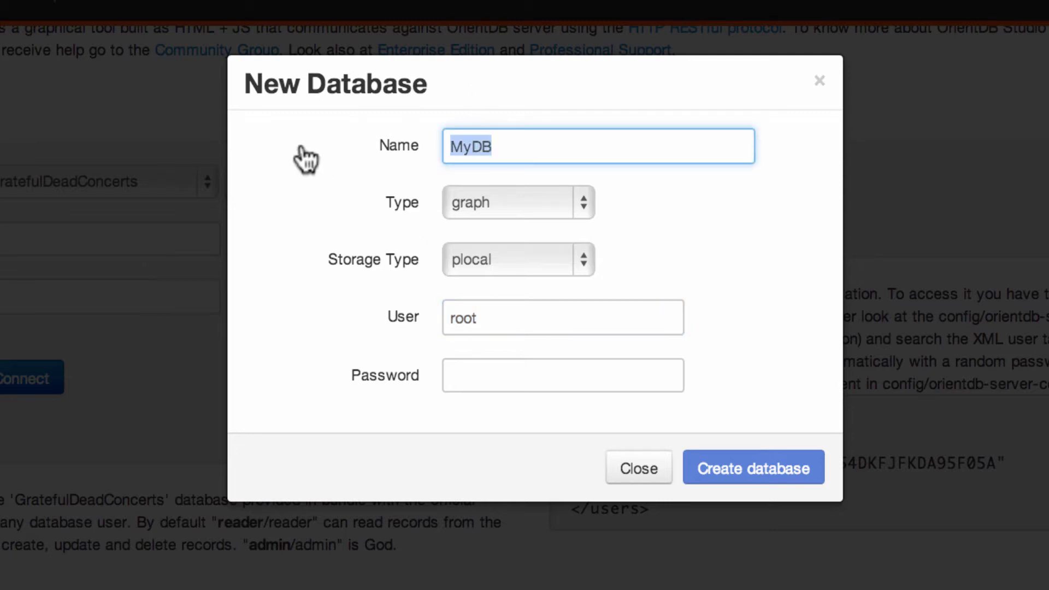
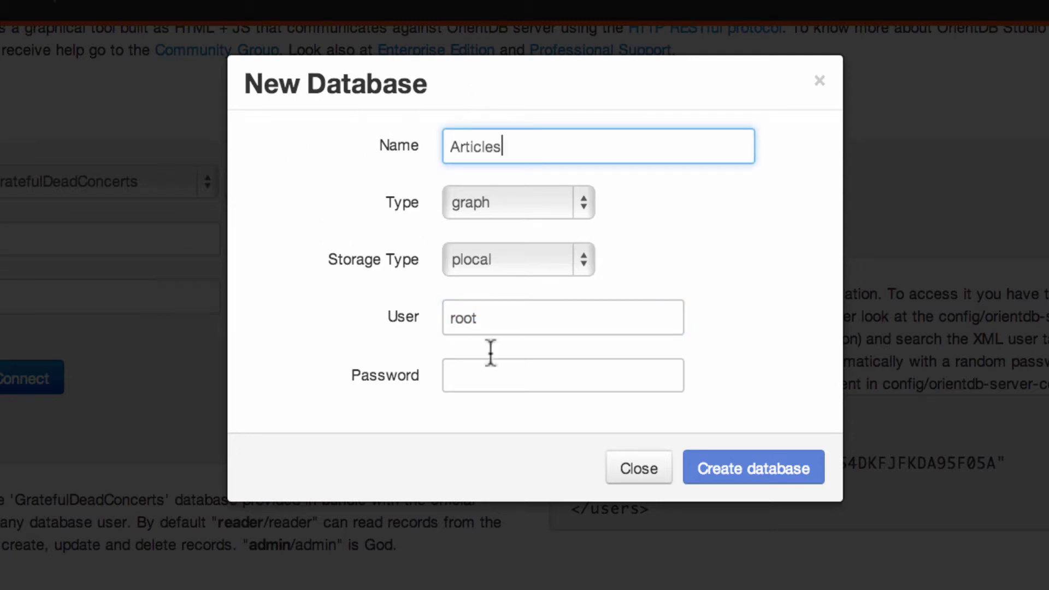
key("Tab")
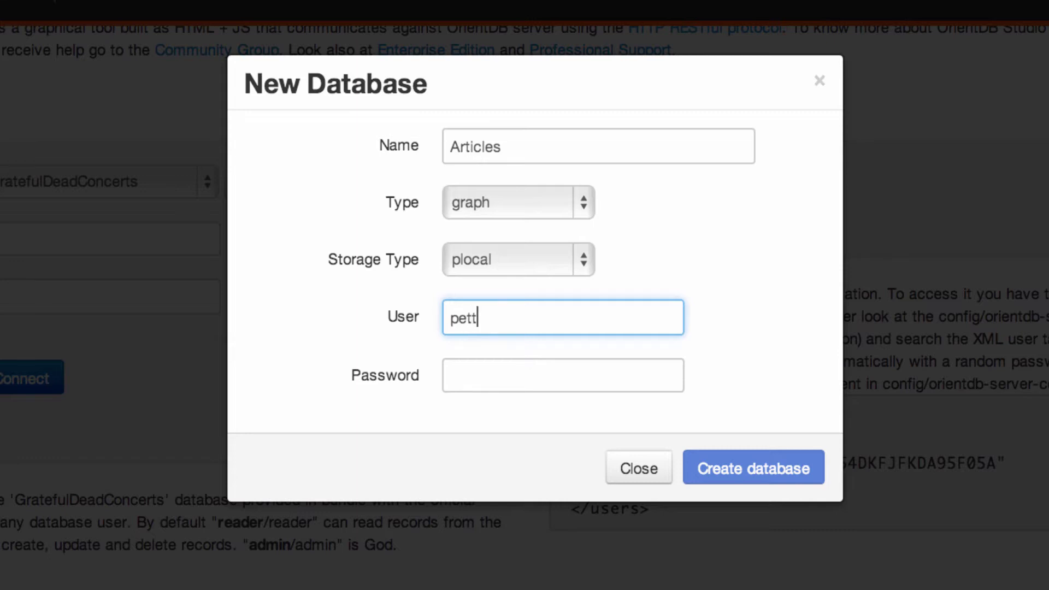
key("Tab")
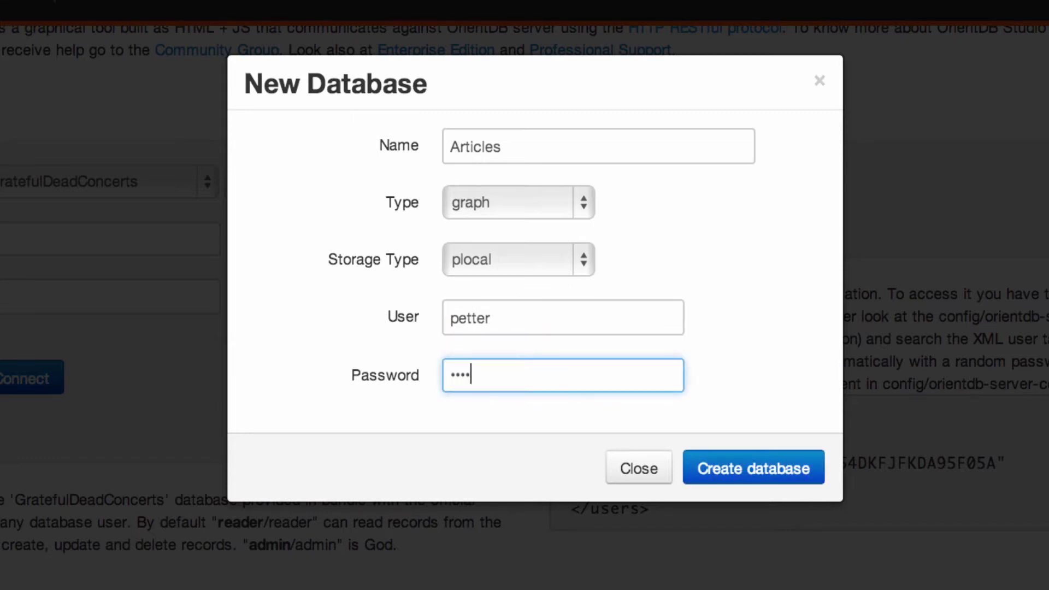
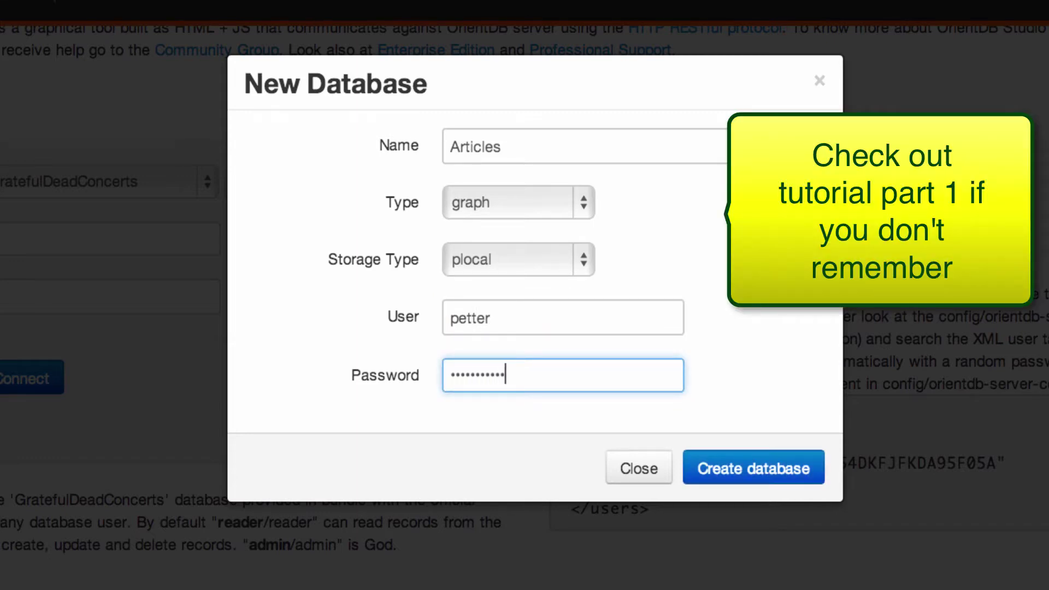
left_click(779, 467)
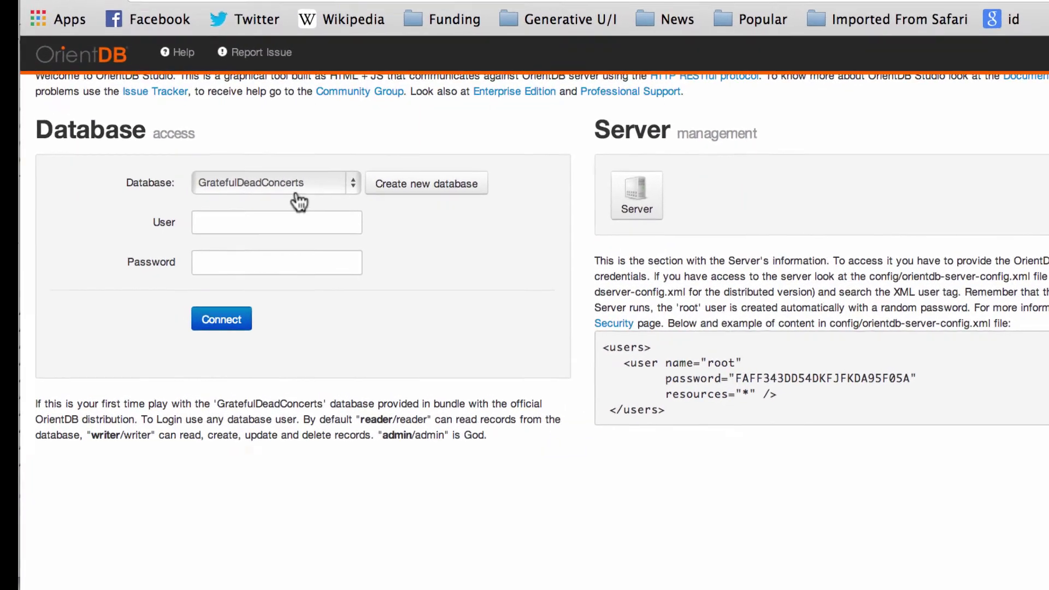
Step: Connect to the Articles database as user admin with its password
left_click(263, 200)
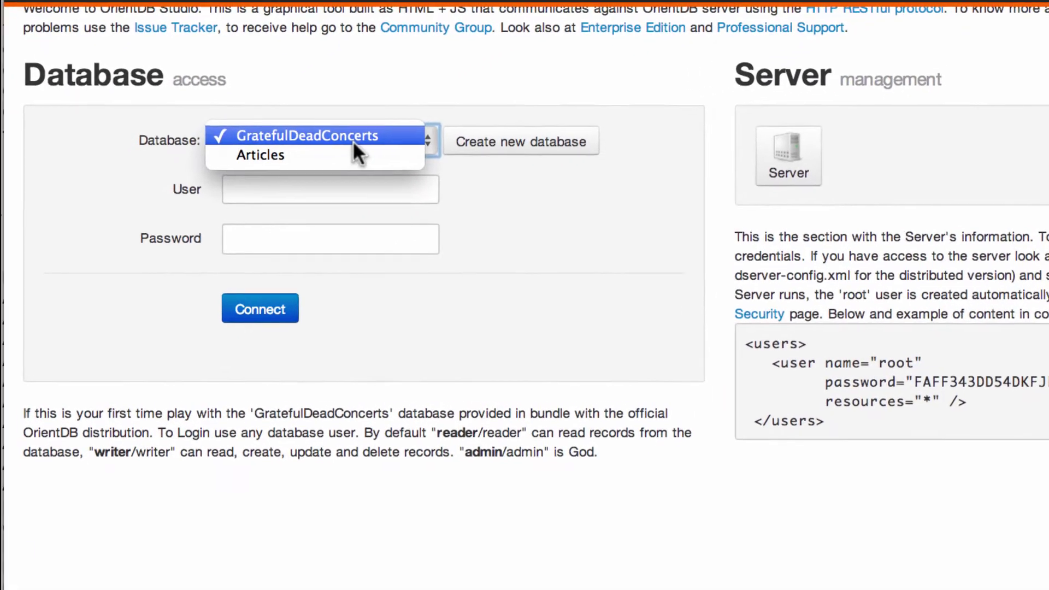
left_click(344, 147)
left_click(317, 192)
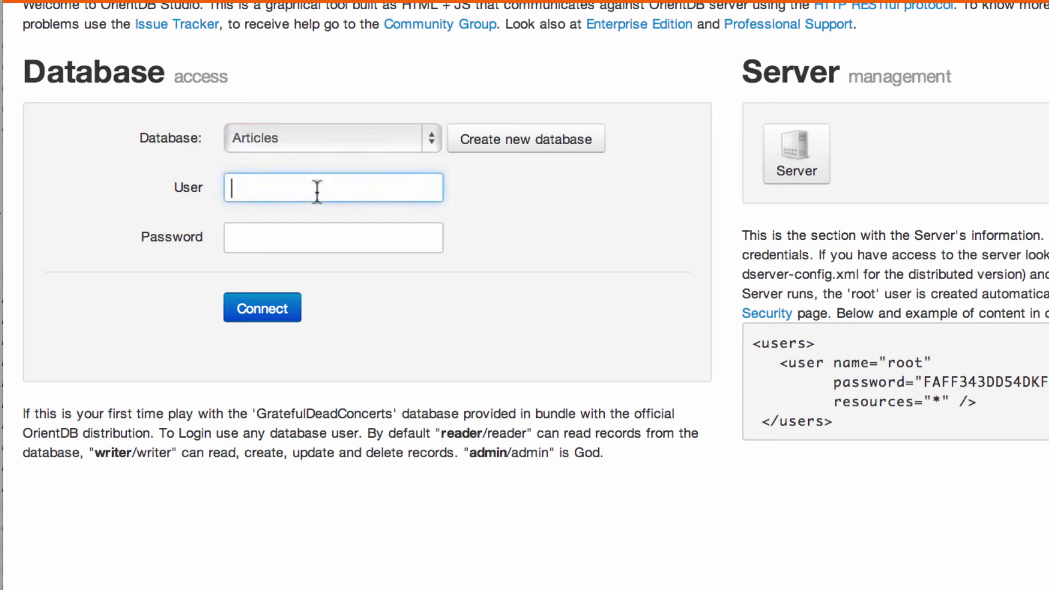
type("admin")
key("Tab")
type("admin")
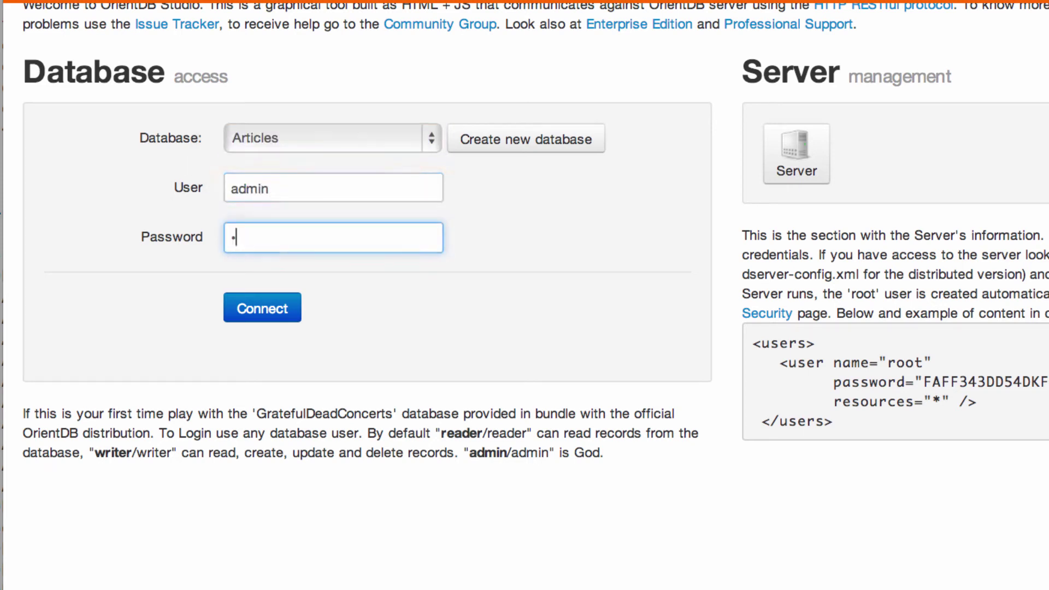
left_click(271, 310)
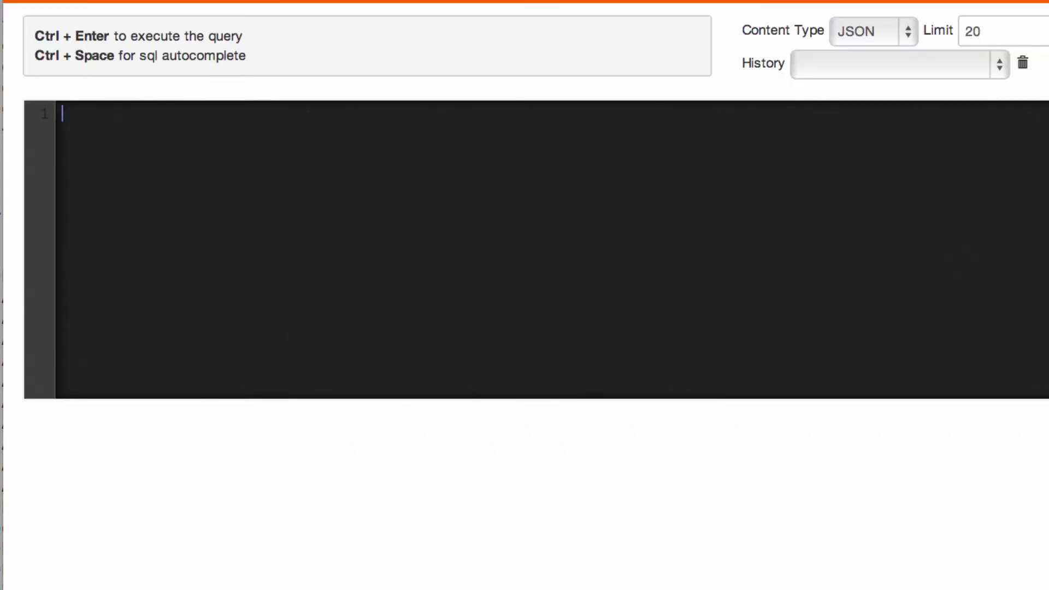
Step: Run 'select * from V' to confirm there are no vertices, then view the schema class list
type("select * from ")
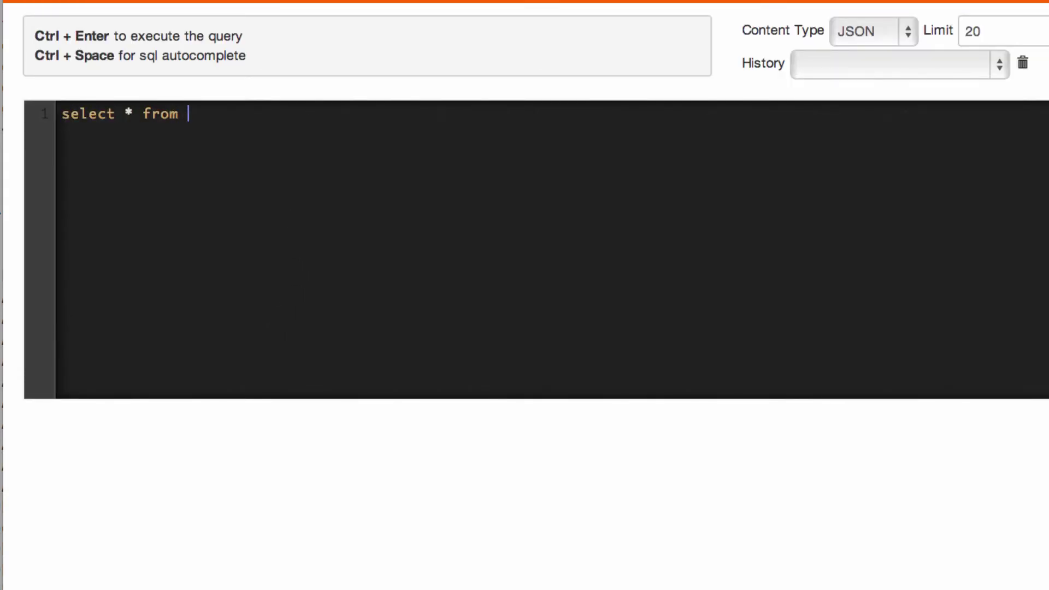
type("V")
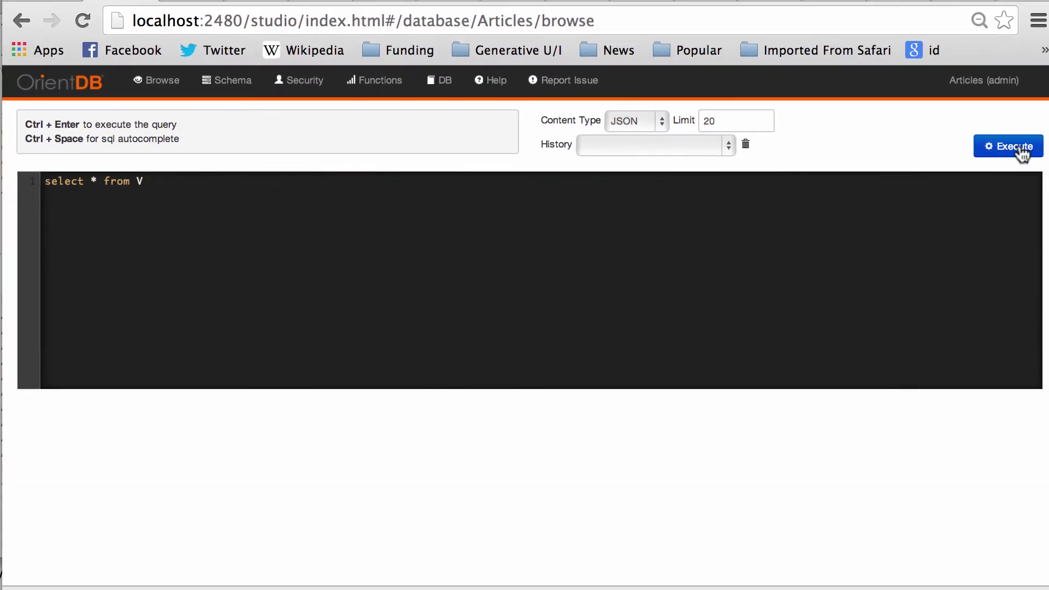
left_click(1020, 147)
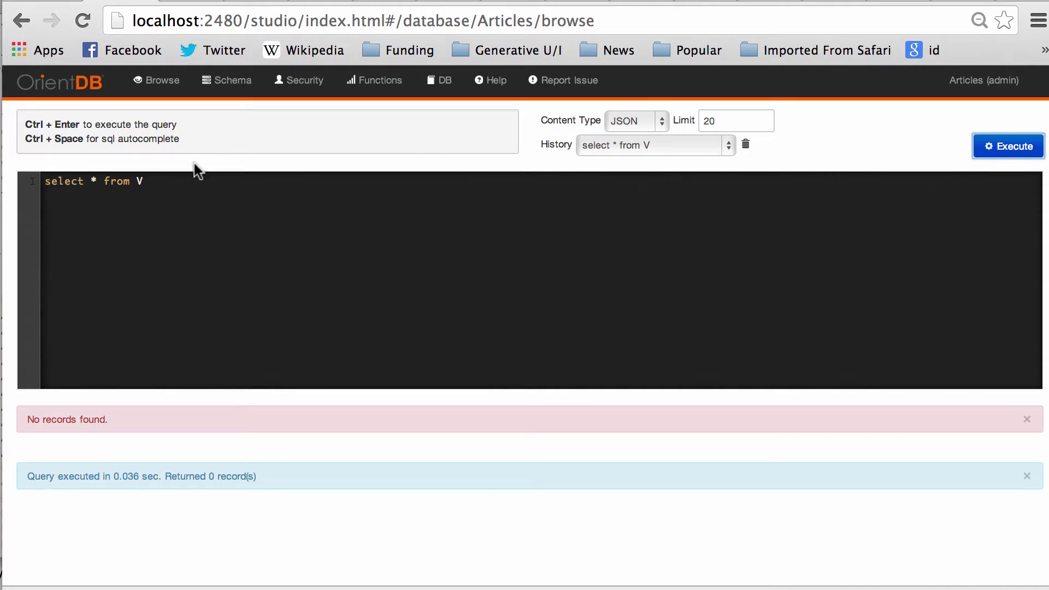
left_click(233, 80)
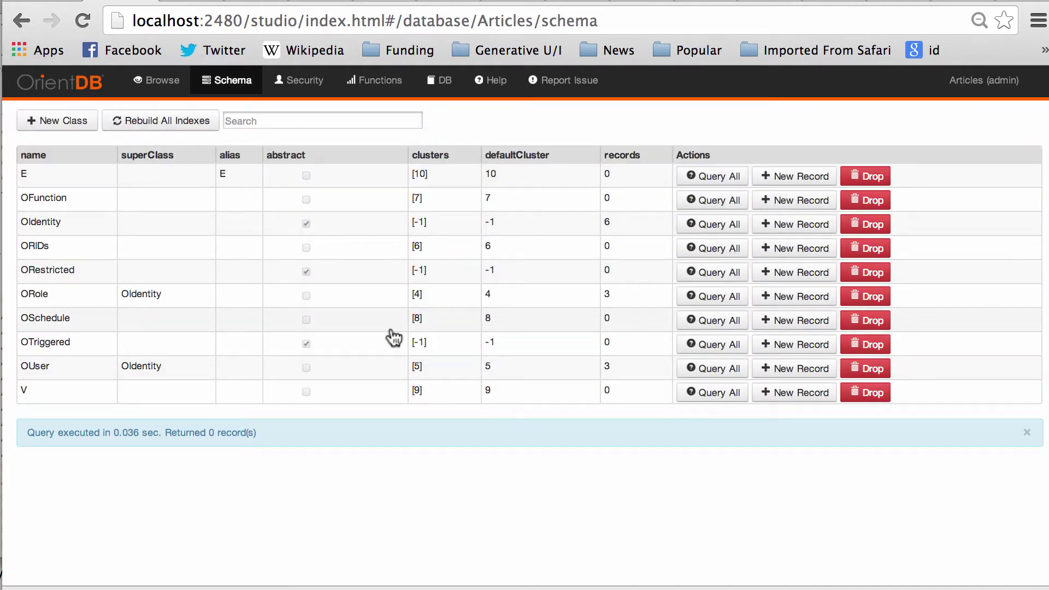
Step: Create a non-abstract class Member with superclass V
left_click(70, 125)
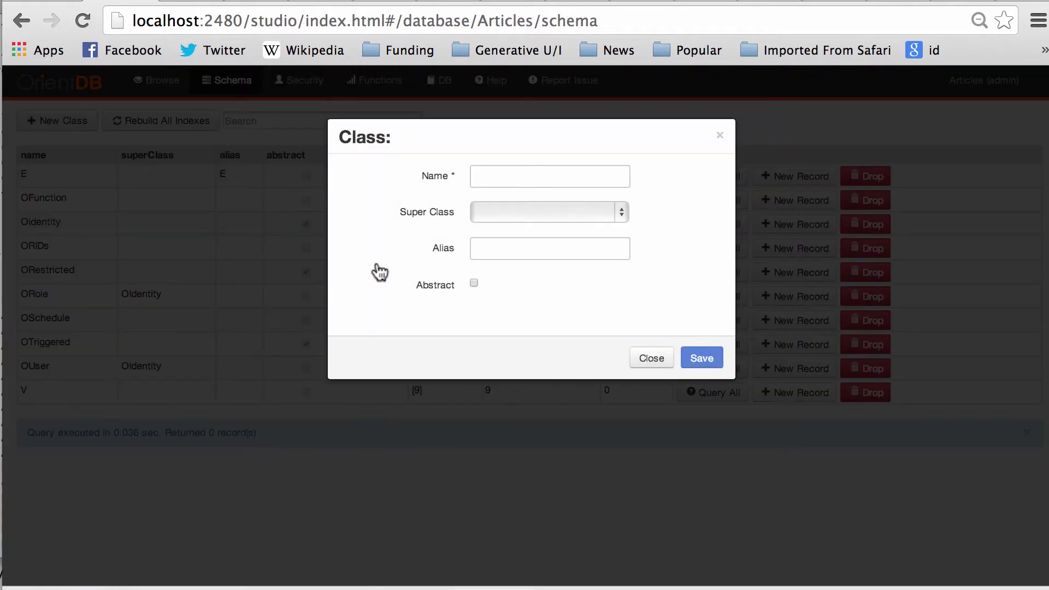
left_click(544, 164)
type("Member")
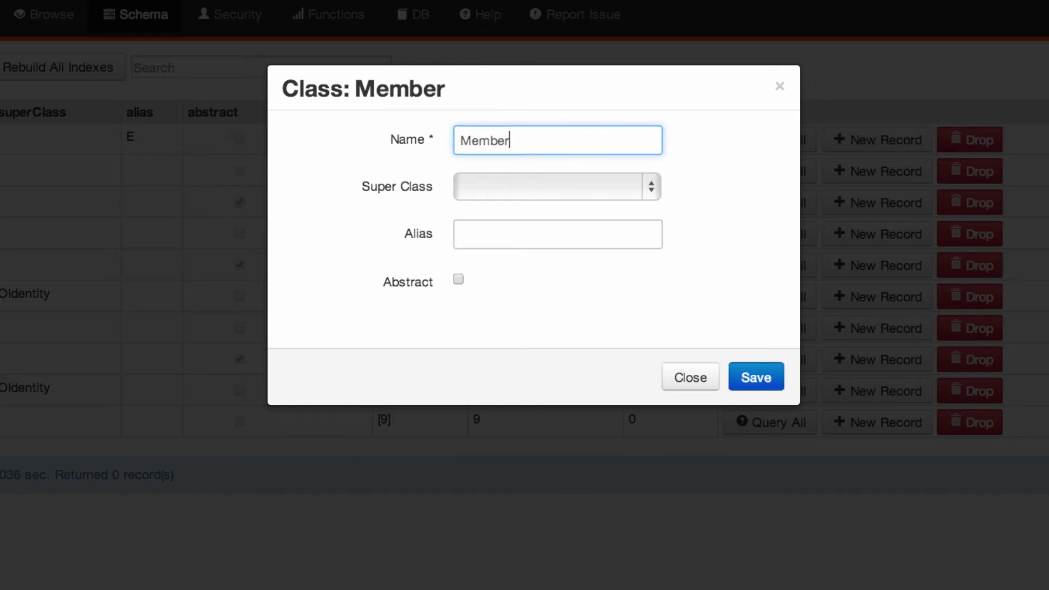
left_click(550, 186)
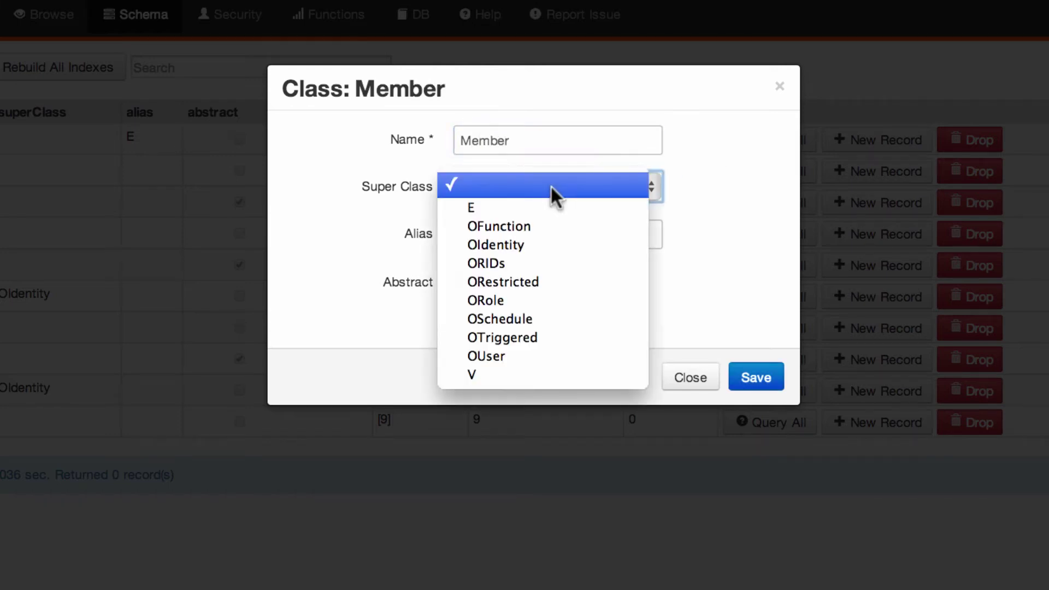
left_click(540, 367)
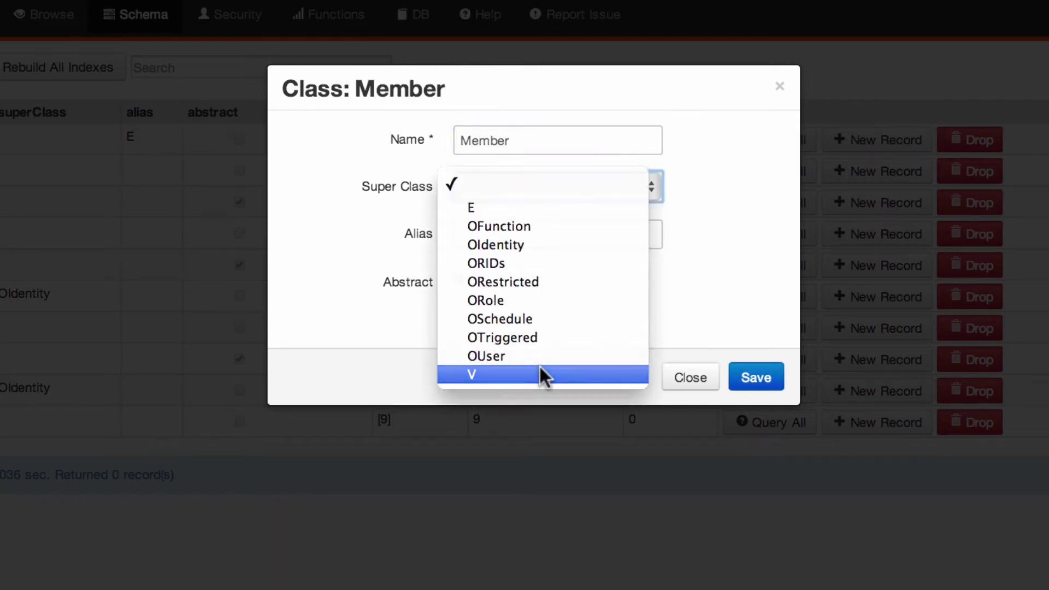
left_click(535, 232)
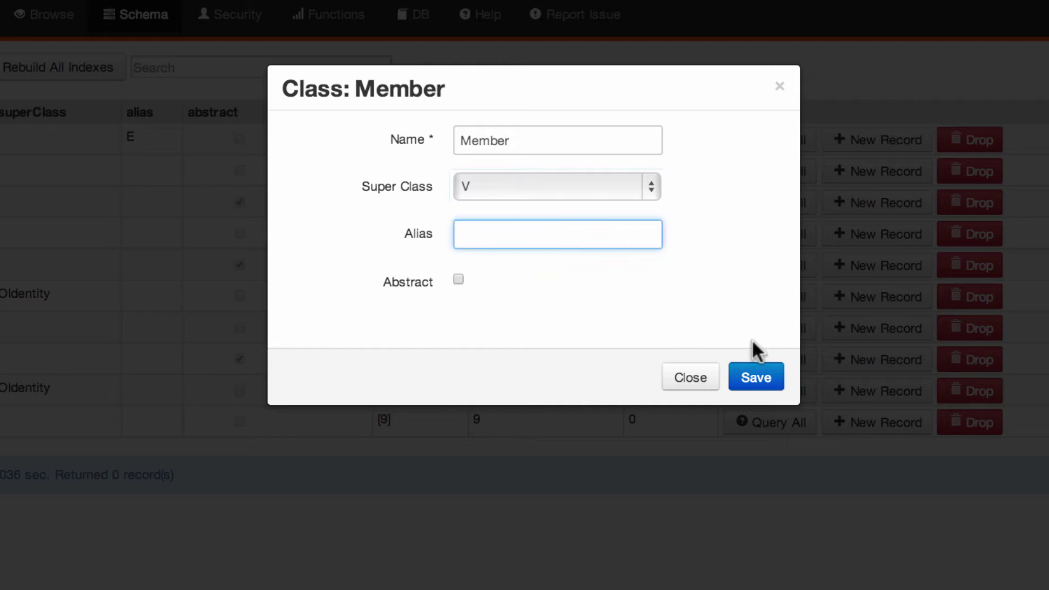
left_click(458, 280)
left_click(458, 280)
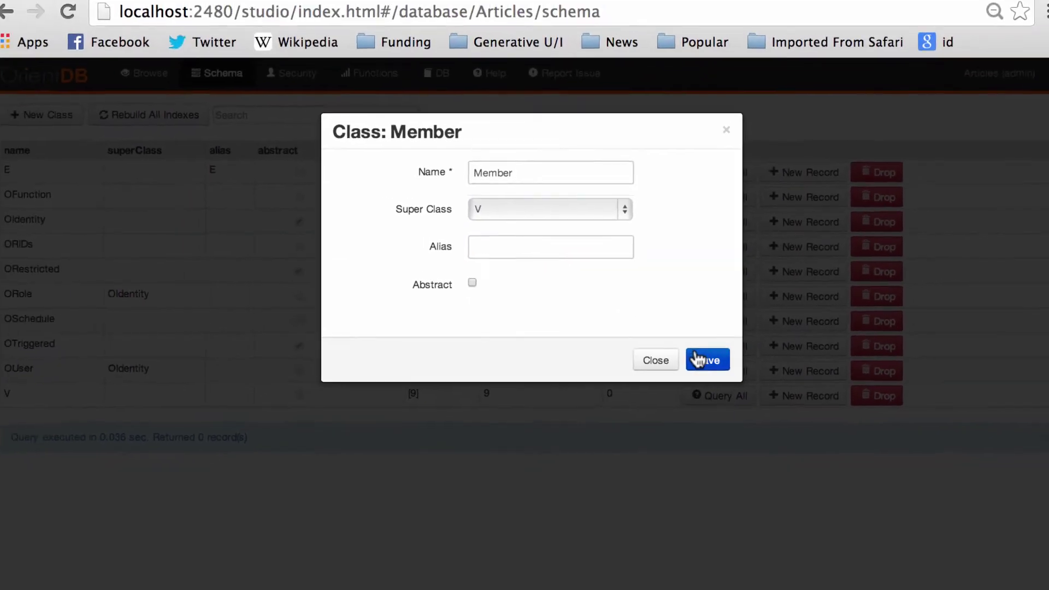
left_click(739, 377)
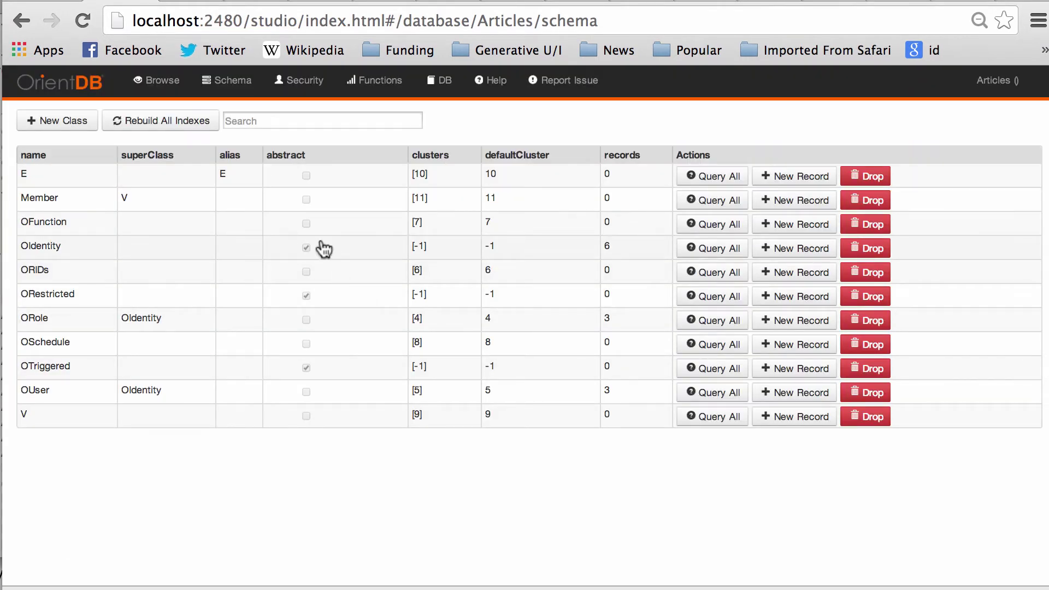
Step: Add a mandatory, not-null STRING property 'name' with Min 3 to Member
left_click(71, 200)
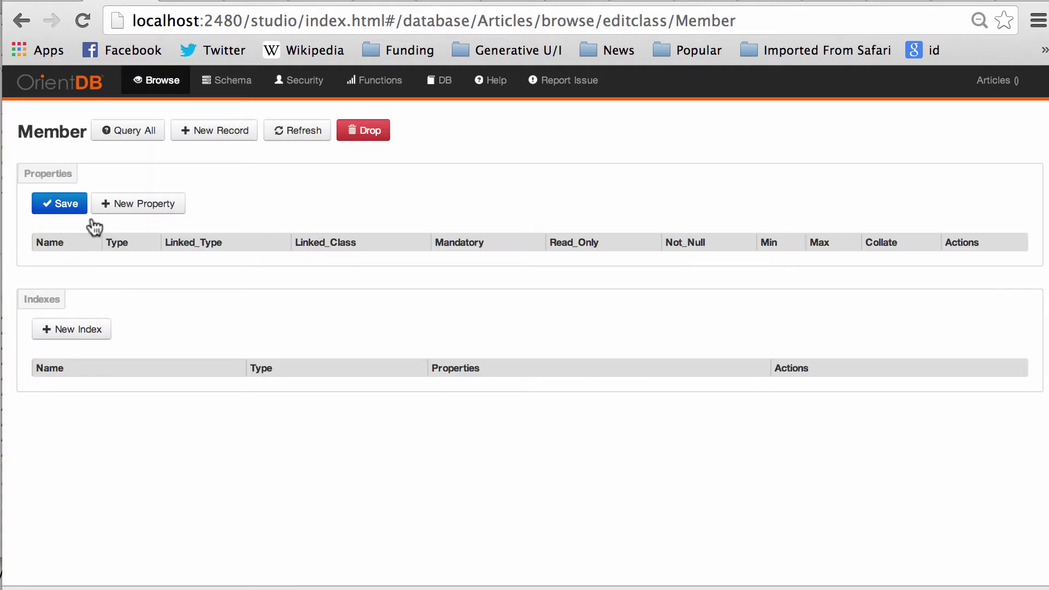
left_click(143, 205)
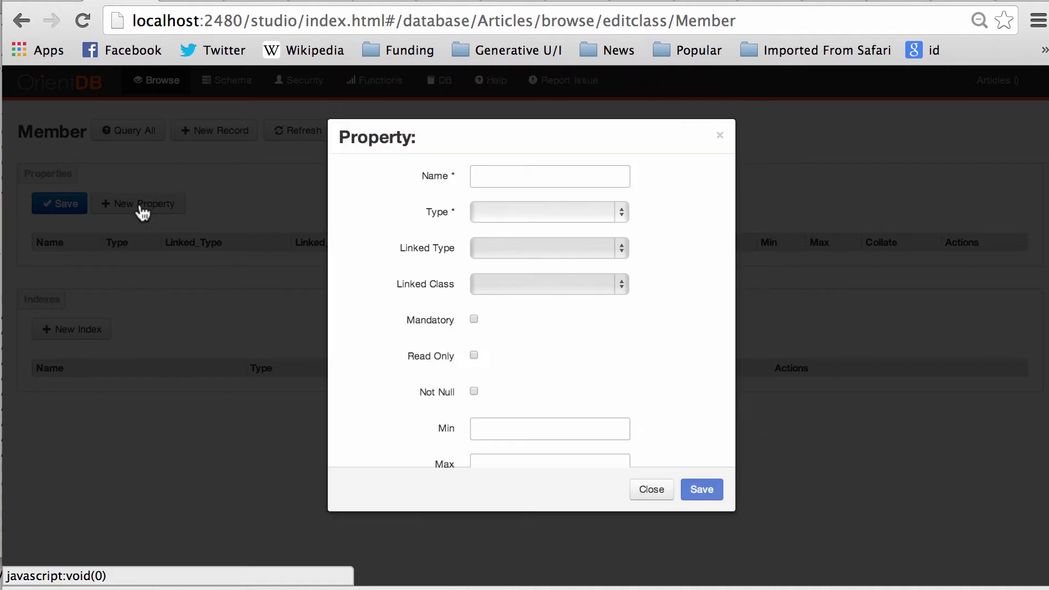
left_click(503, 179)
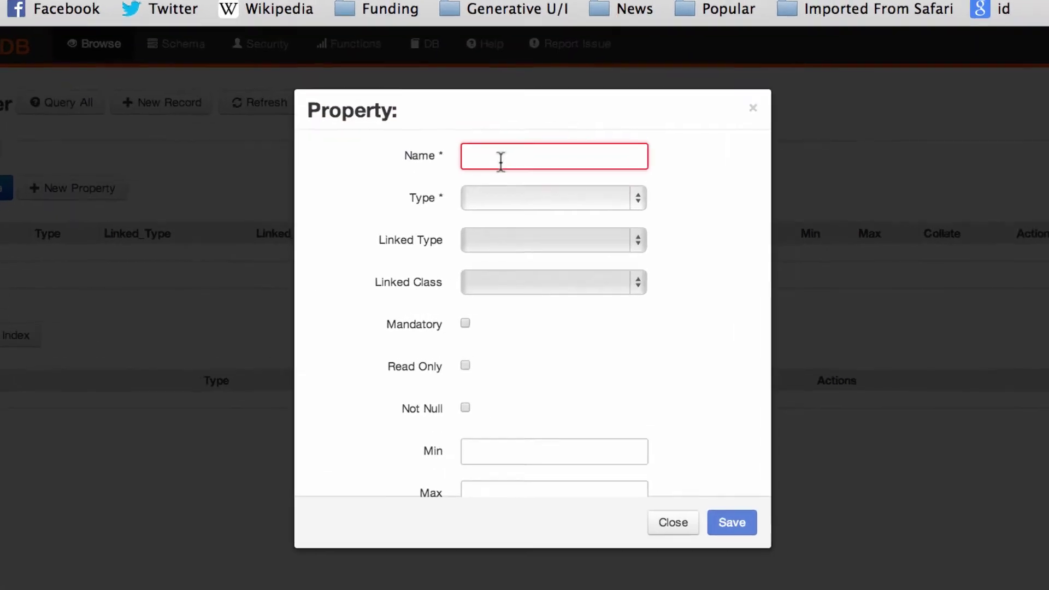
type("name")
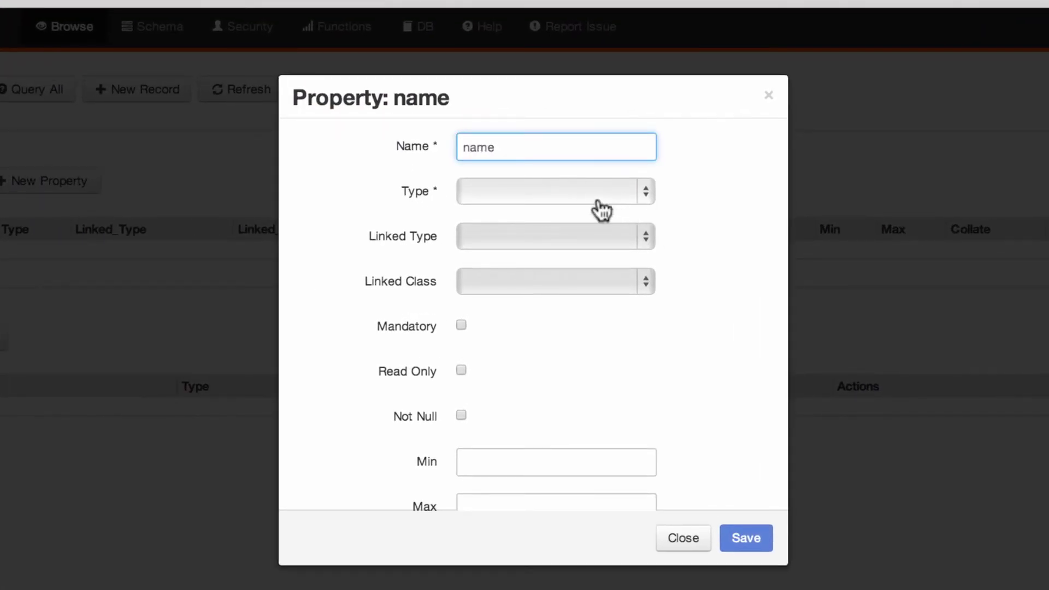
left_click(598, 202)
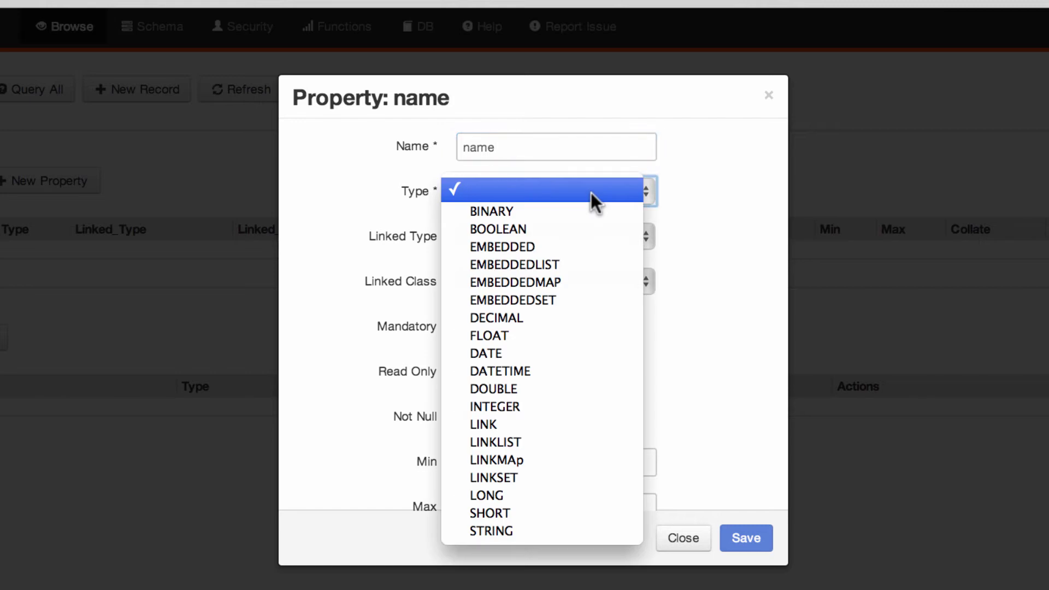
left_click(497, 530)
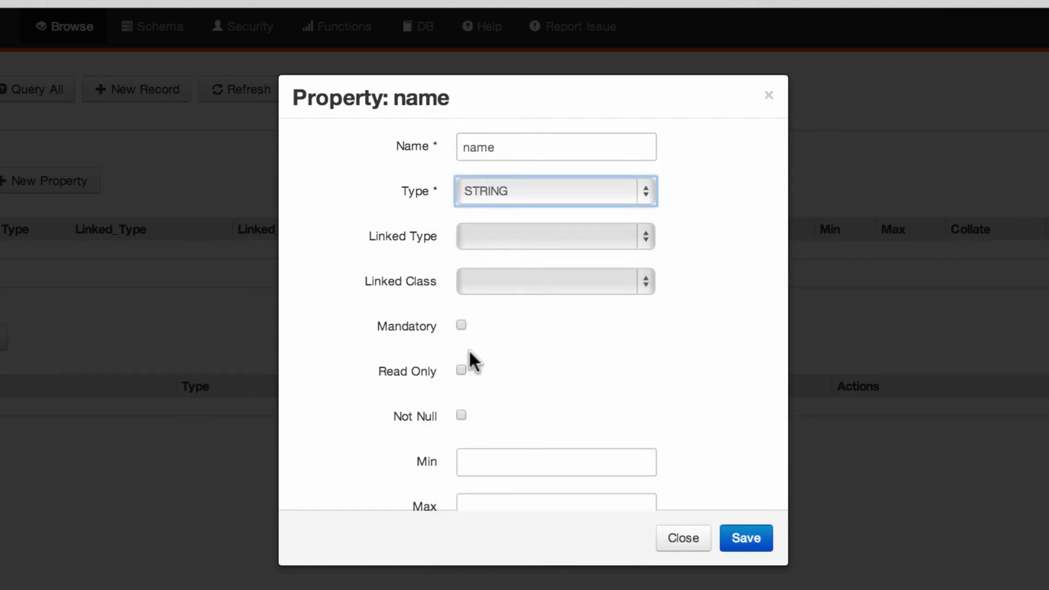
left_click(462, 325)
left_click(462, 416)
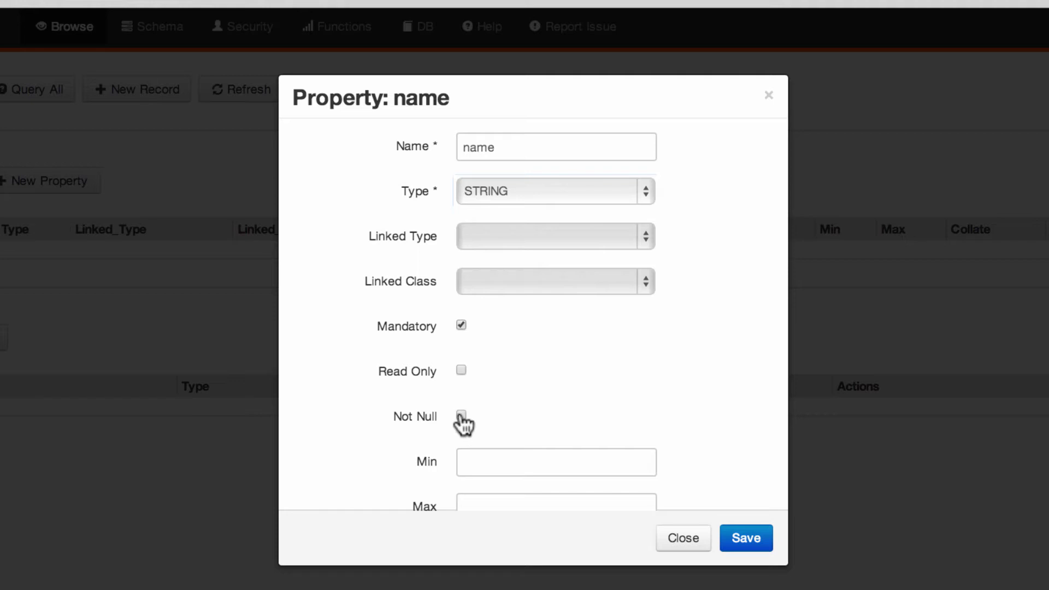
left_click(522, 464)
type("3")
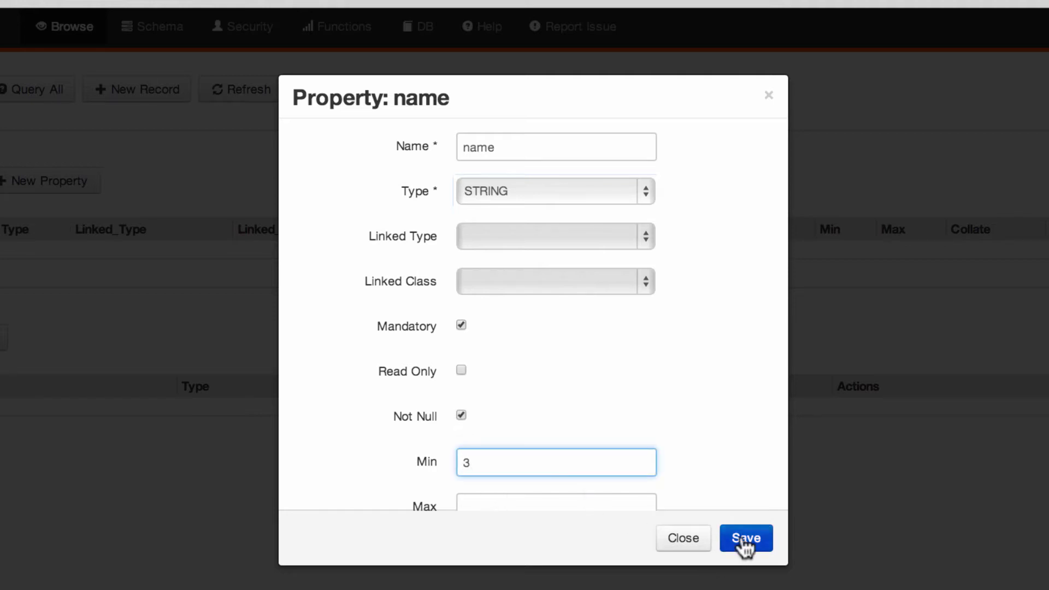
left_click(742, 537)
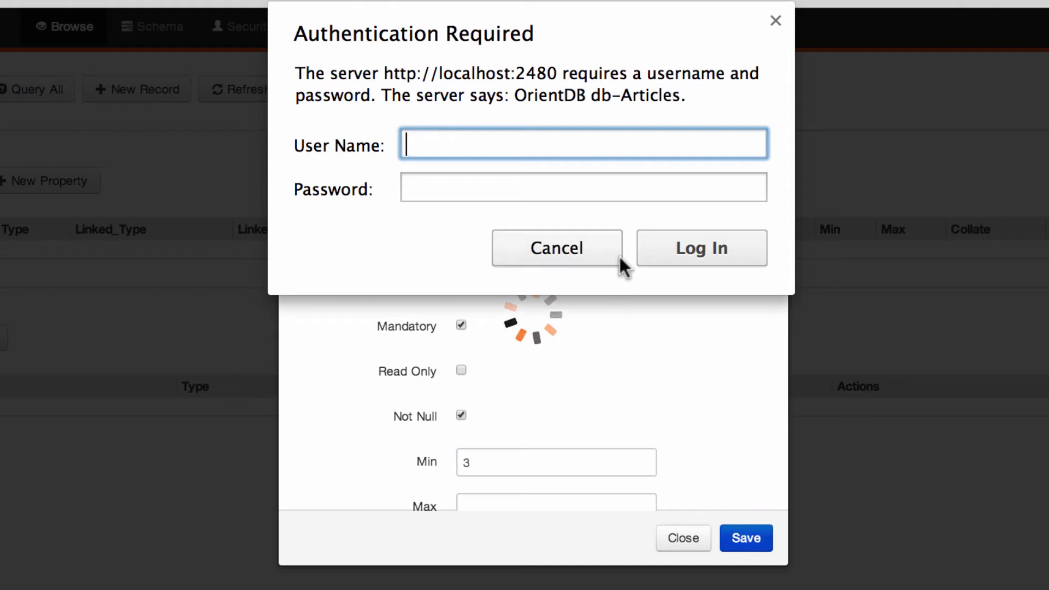
Step: Sign in to the server with the username and password when prompted
type("petter")
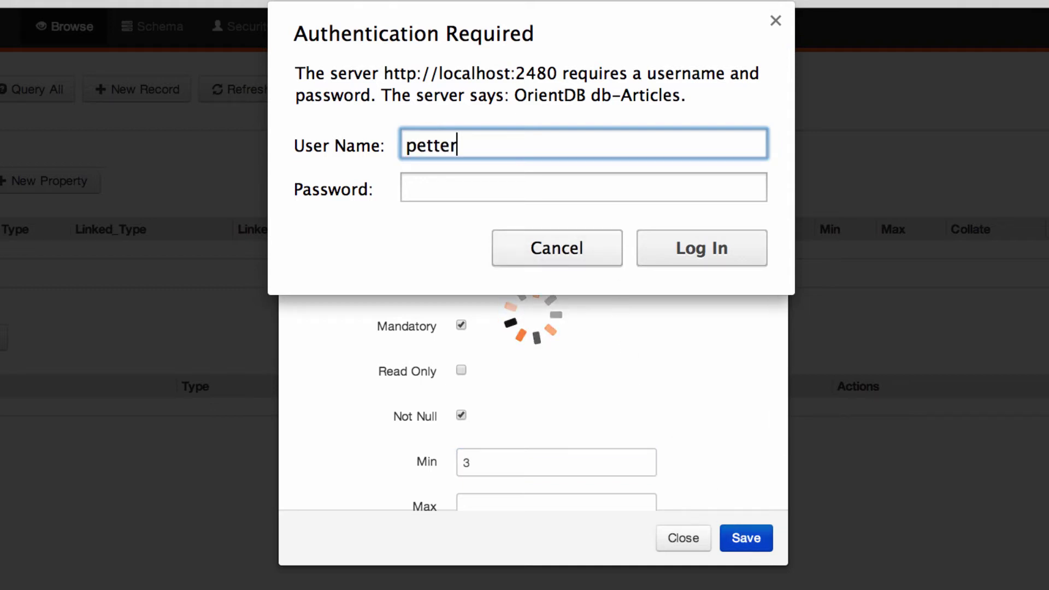
key("Tab")
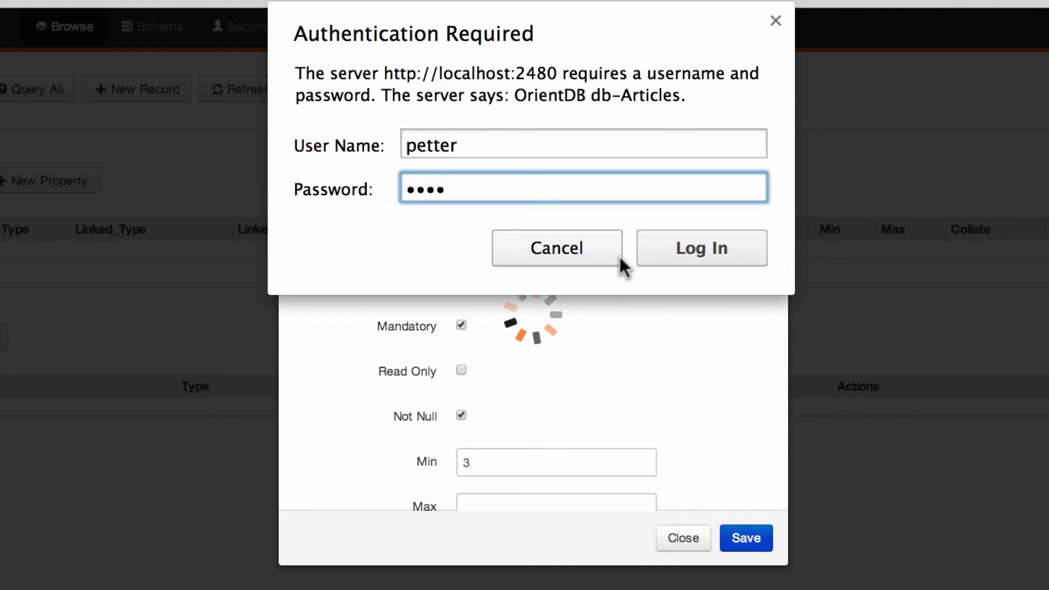
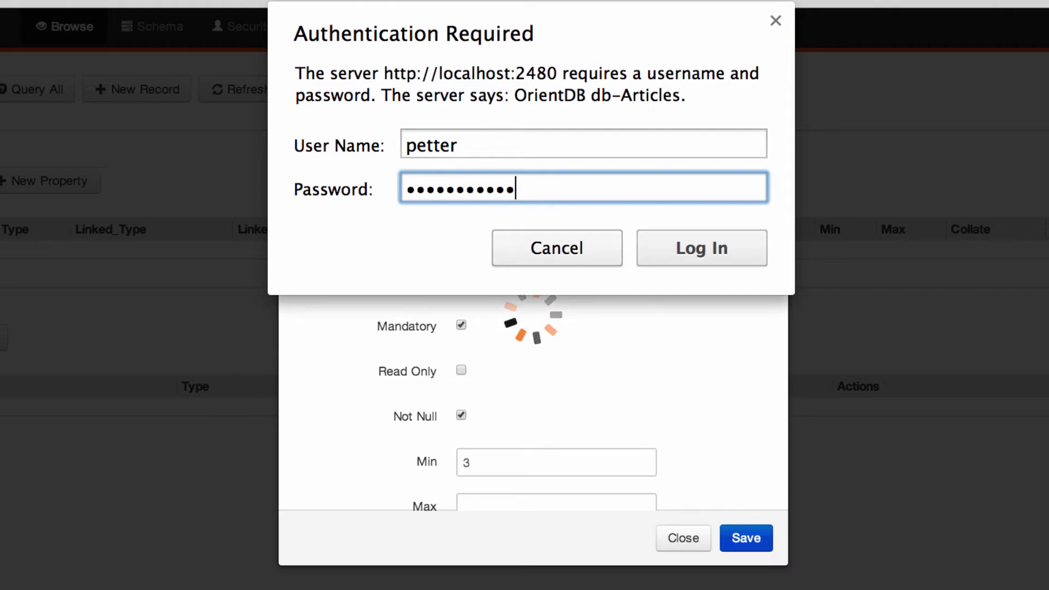
left_click(732, 243)
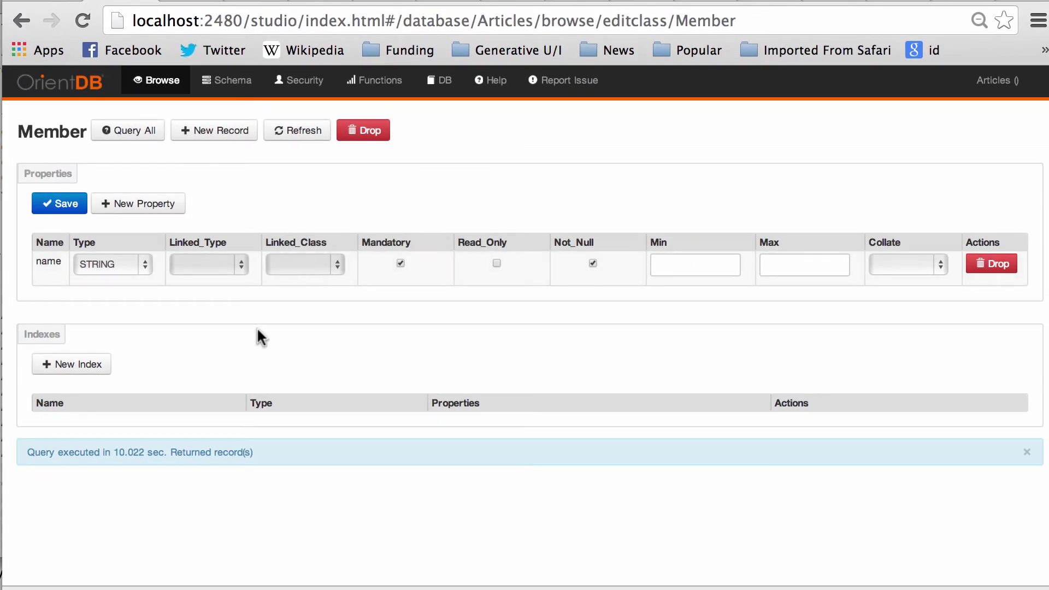
Step: Add an unconstrained STRING property named 'password' to Member
left_click(138, 208)
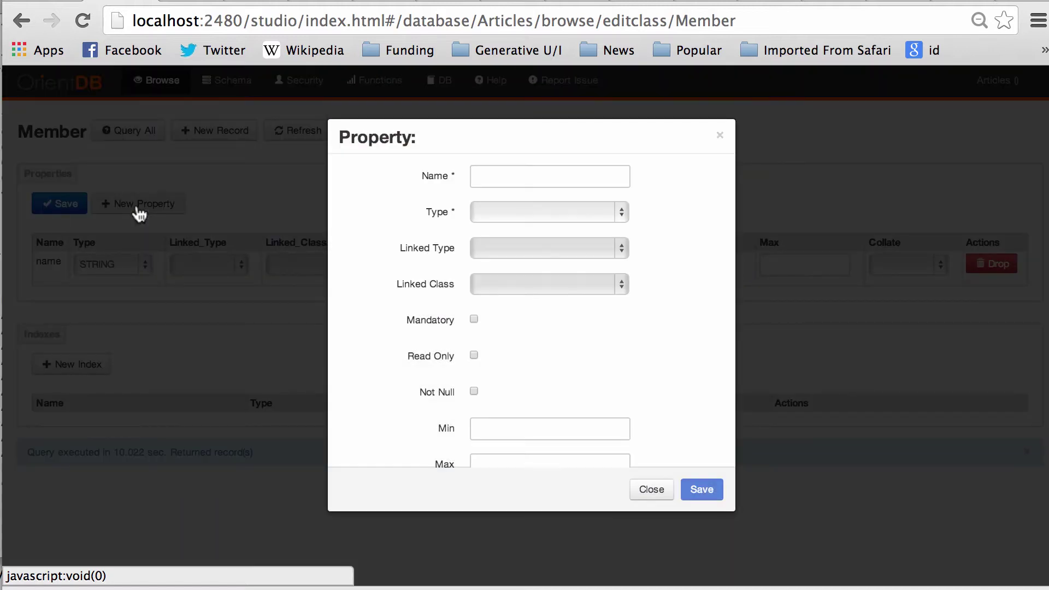
left_click(520, 175)
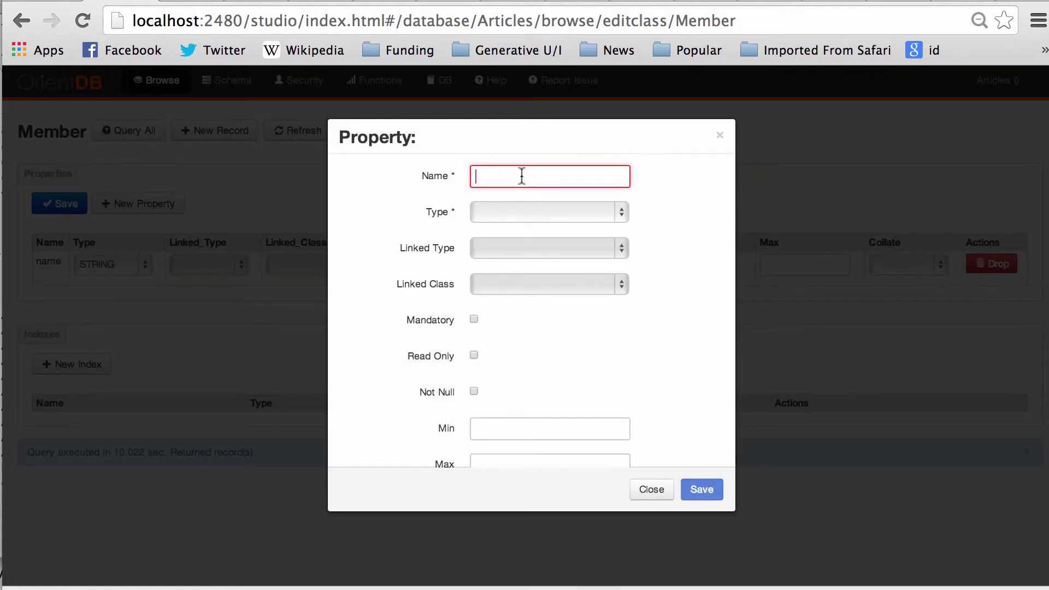
type("password")
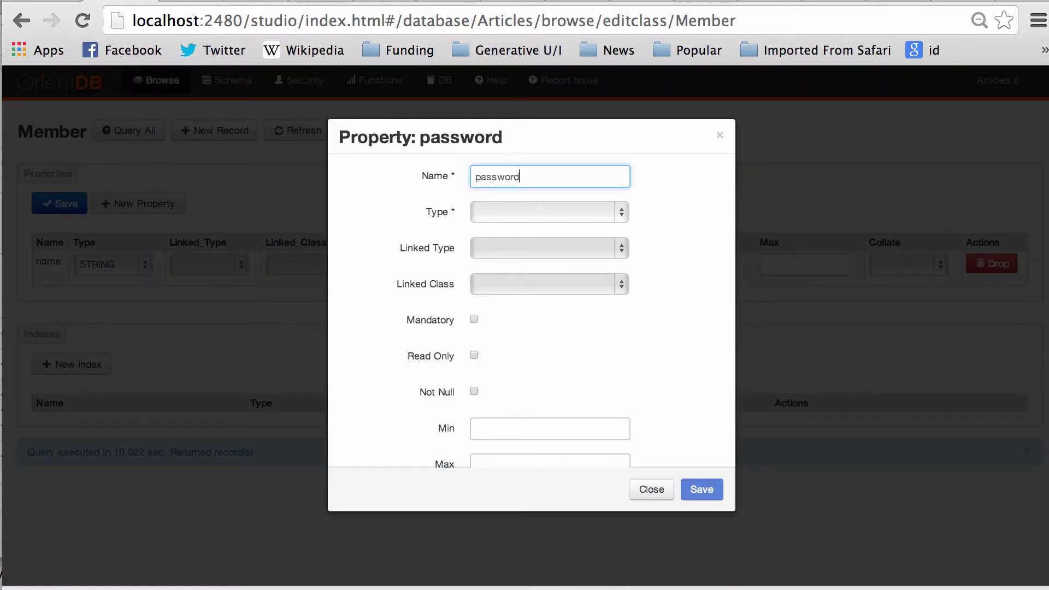
left_click(548, 212)
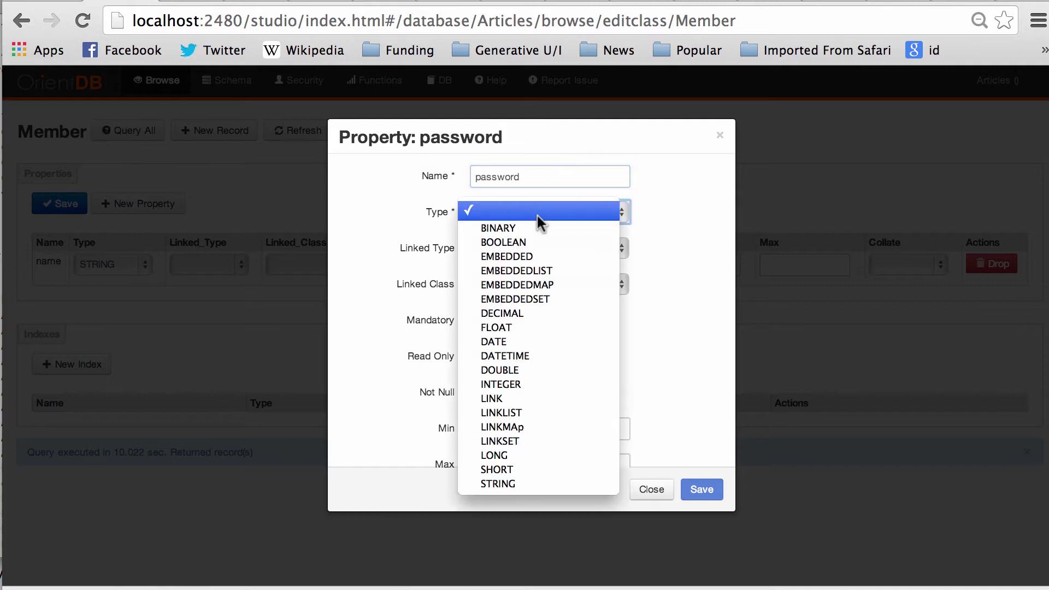
left_click(511, 483)
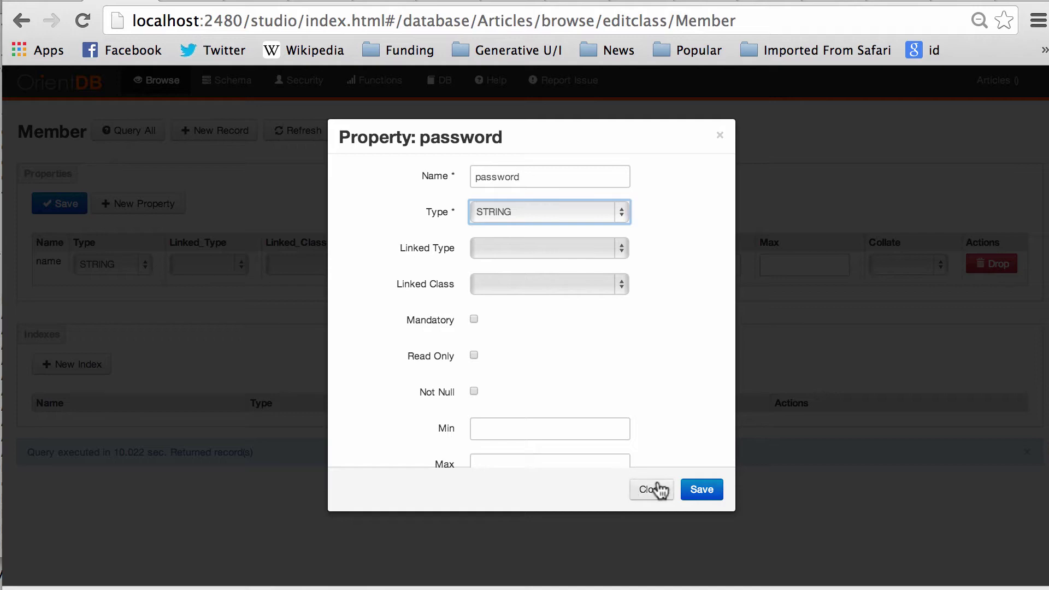
left_click(710, 490)
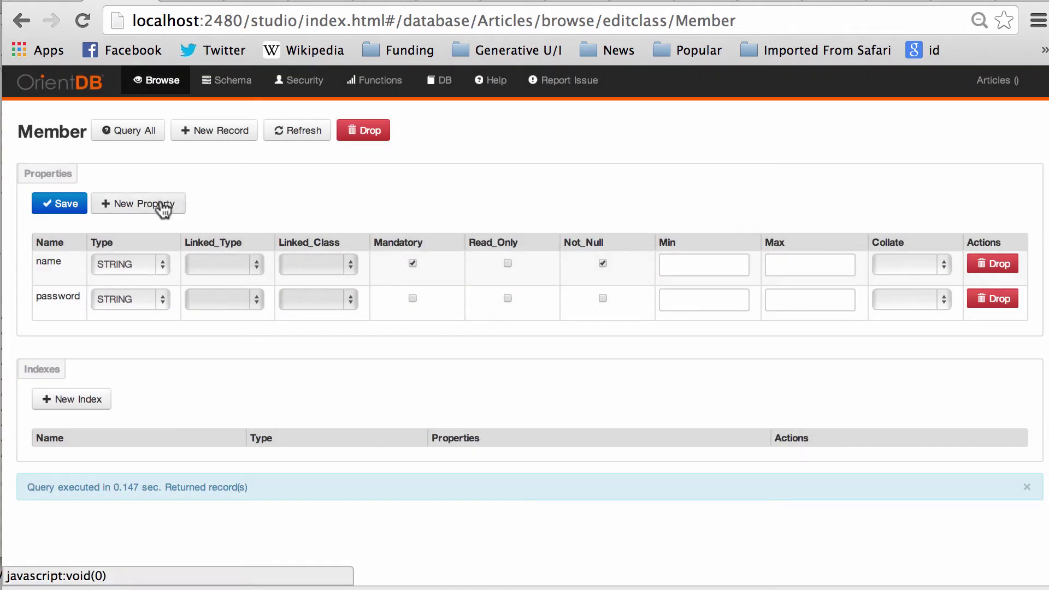
Step: Add an unconstrained STRING property named 'email' to Member
left_click(158, 205)
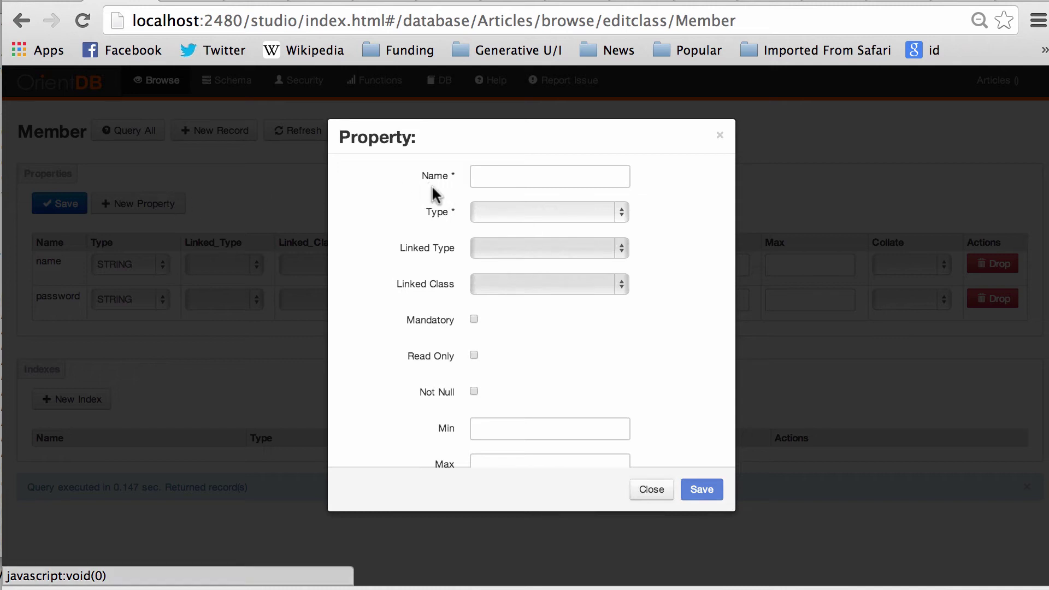
left_click(539, 175)
type("email")
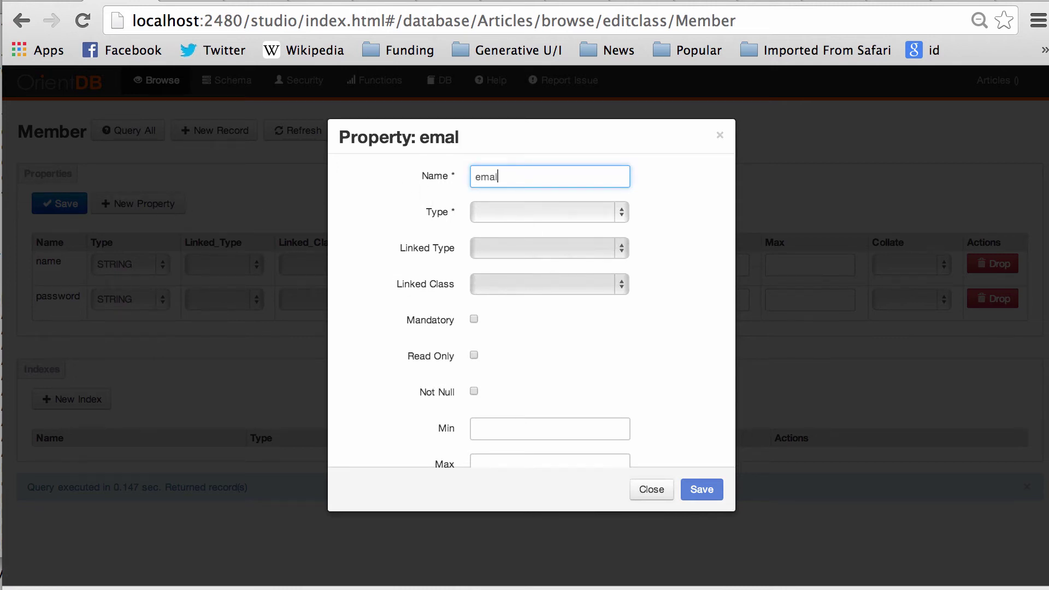
left_click(526, 214)
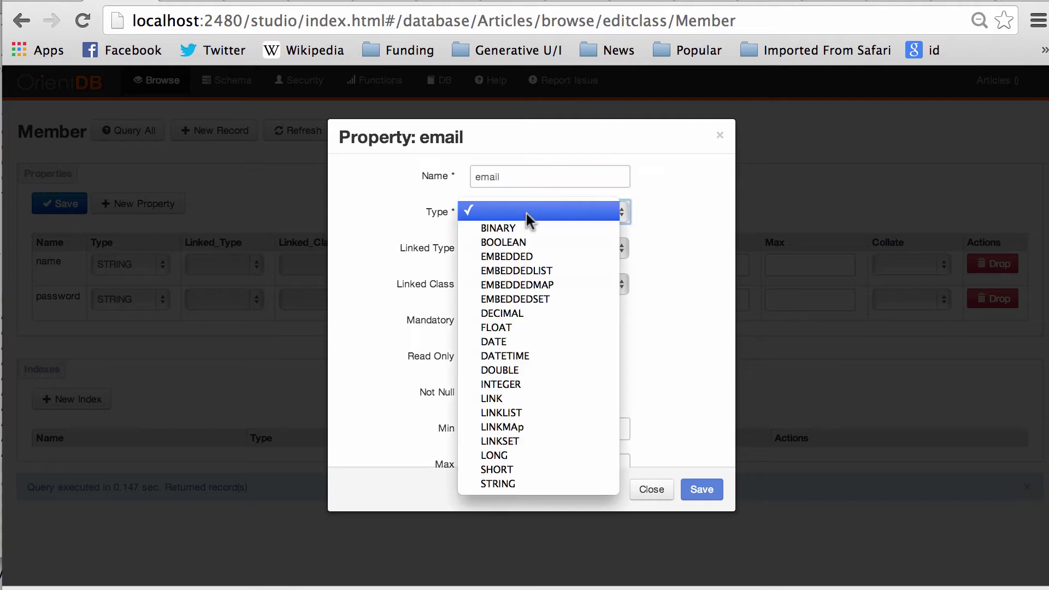
left_click(491, 485)
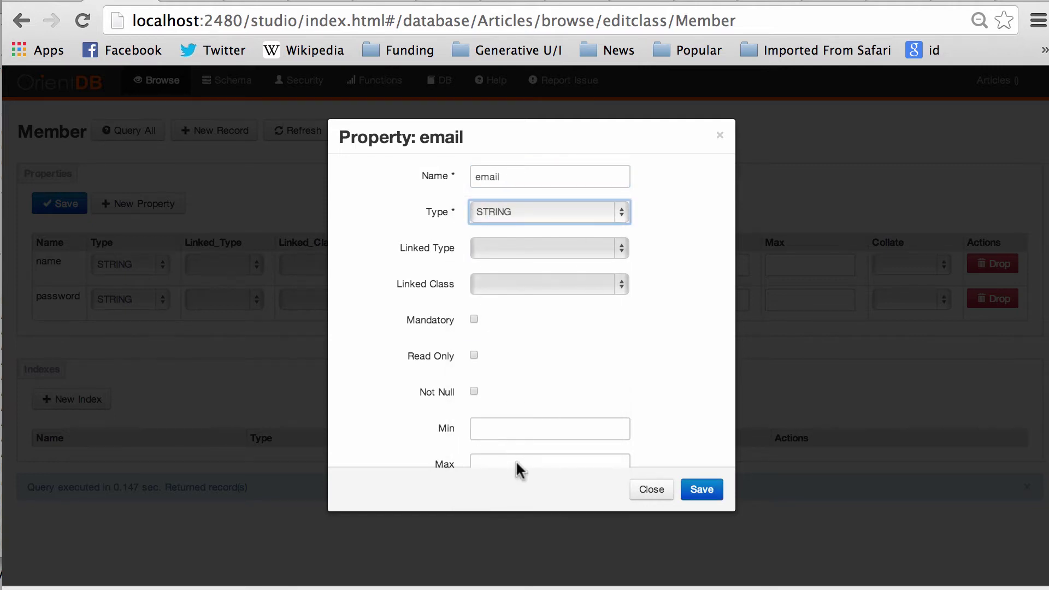
left_click(702, 489)
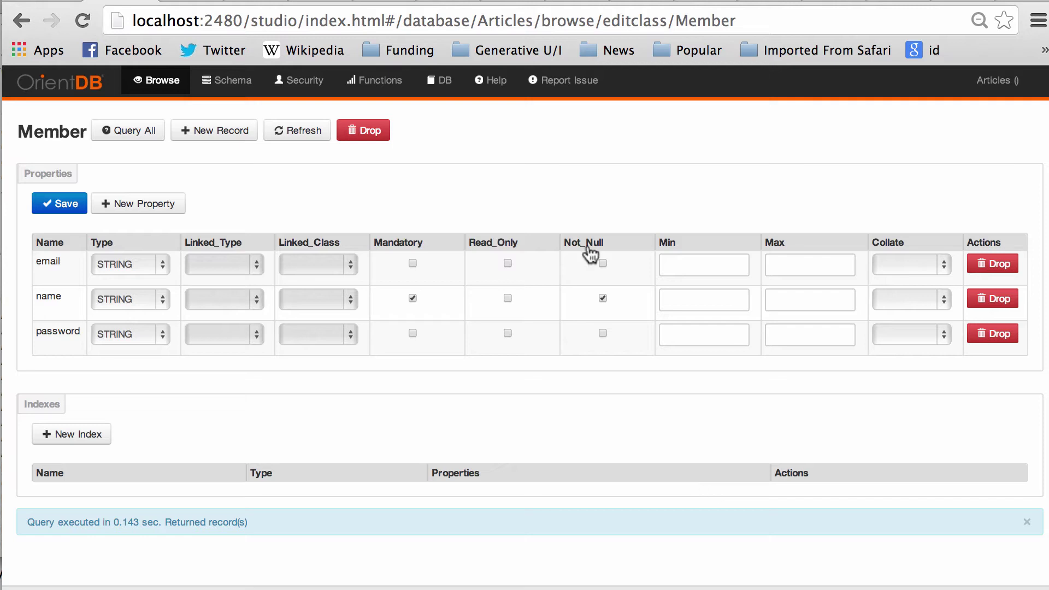
Step: Run 'select * from Member' on the Browse page, confirming it returns 0 records
left_click(161, 81)
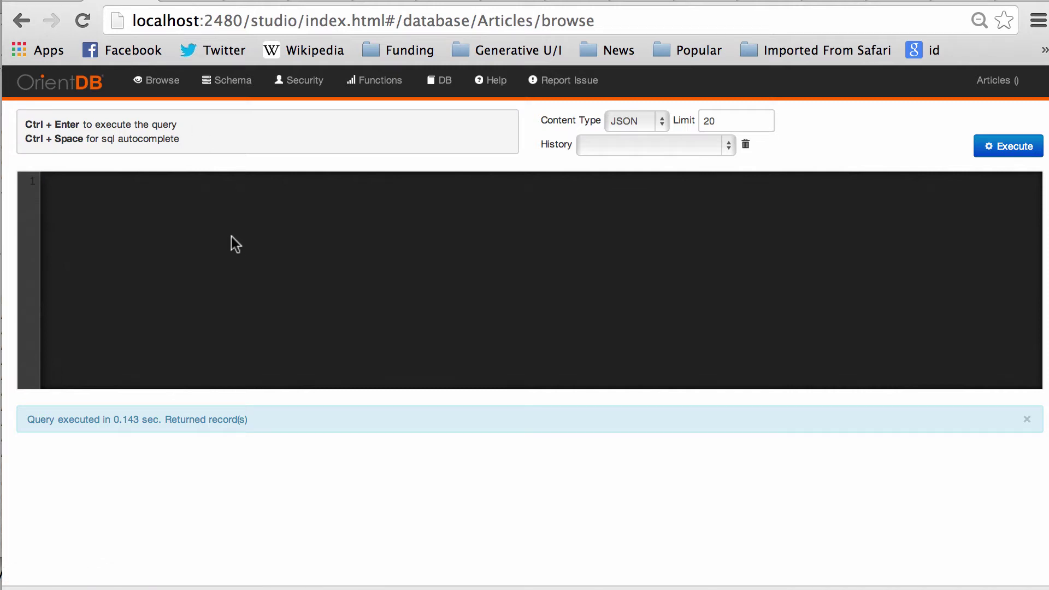
type("select * from Member")
left_click(1029, 146)
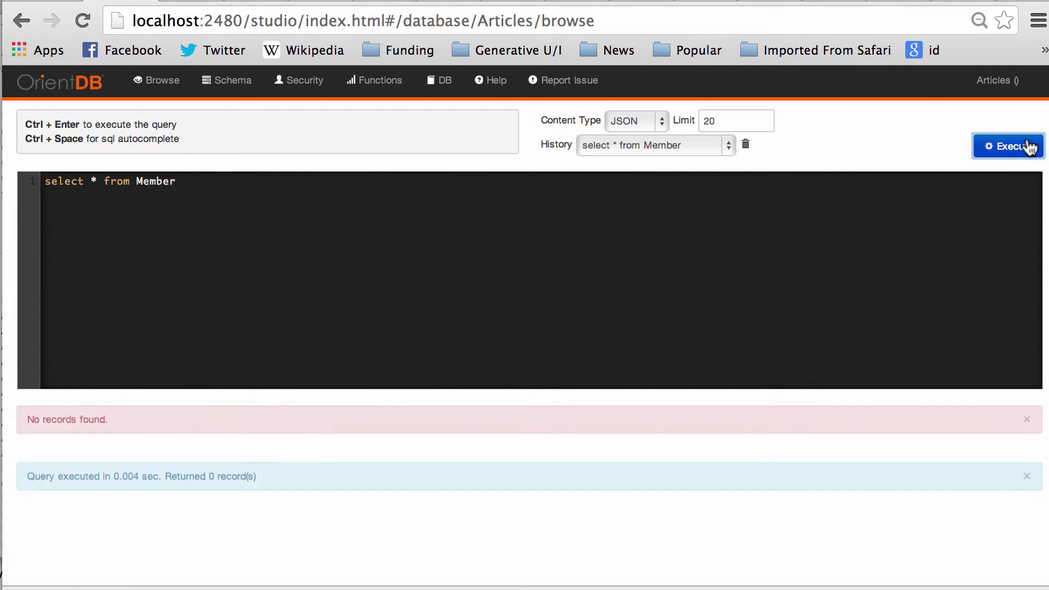
left_click(326, 279)
key("super+a")
type("INSE")
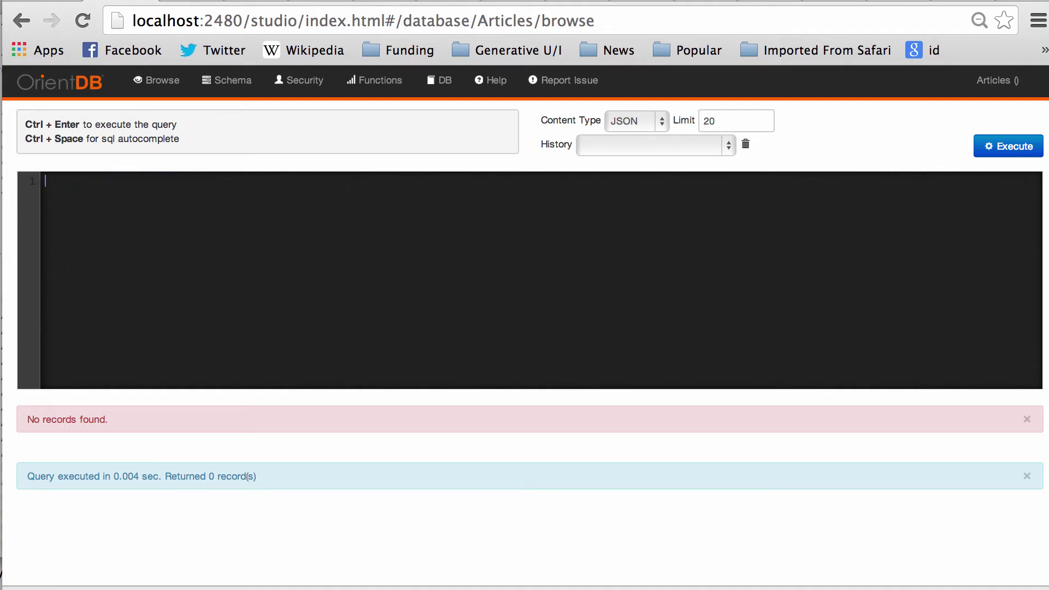
Step: Run an INSERT INTO Member statement setting the member's name, password and e-mail address
type("INSERT INTO Member ")
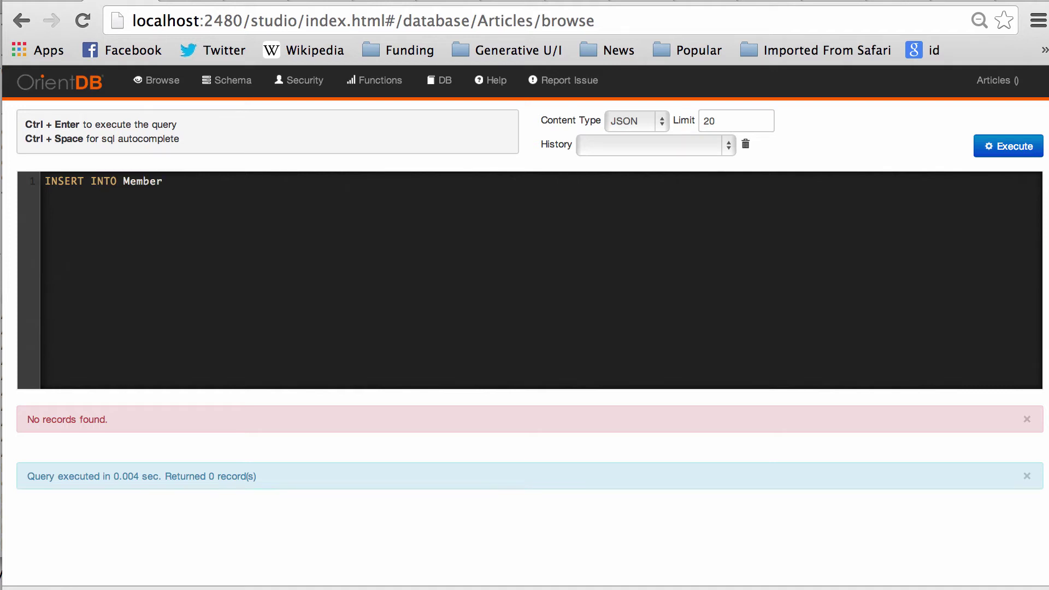
type("set (name='petter', password")
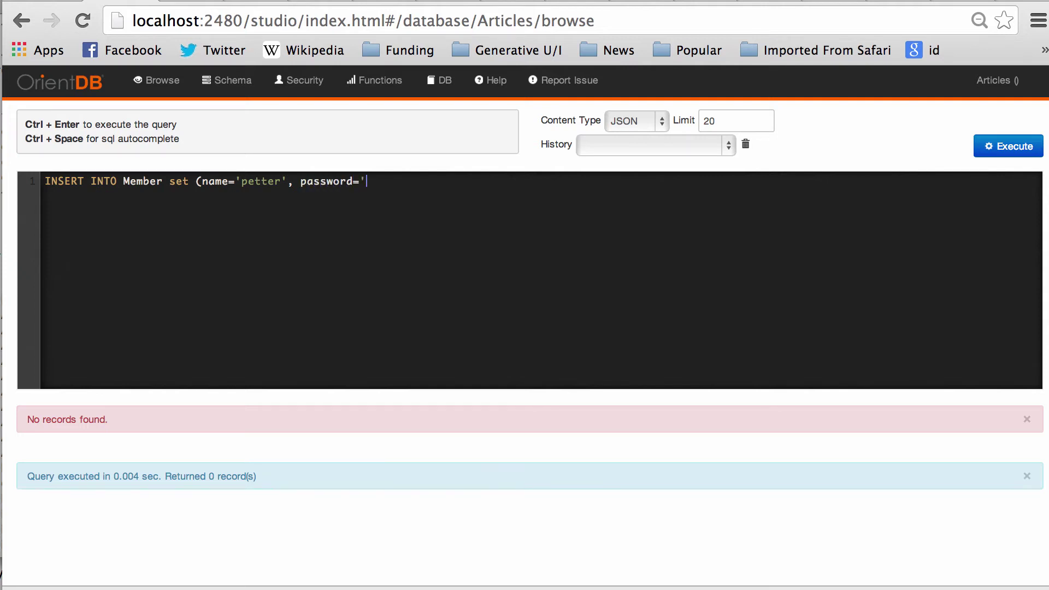
type("='secret', email=petter.")
key("BackSpace")
key("BackSpace")
key("BackSpace")
key("BackSpace")
key("BackSpace")
key("BackSpace")
key("BackSpace")
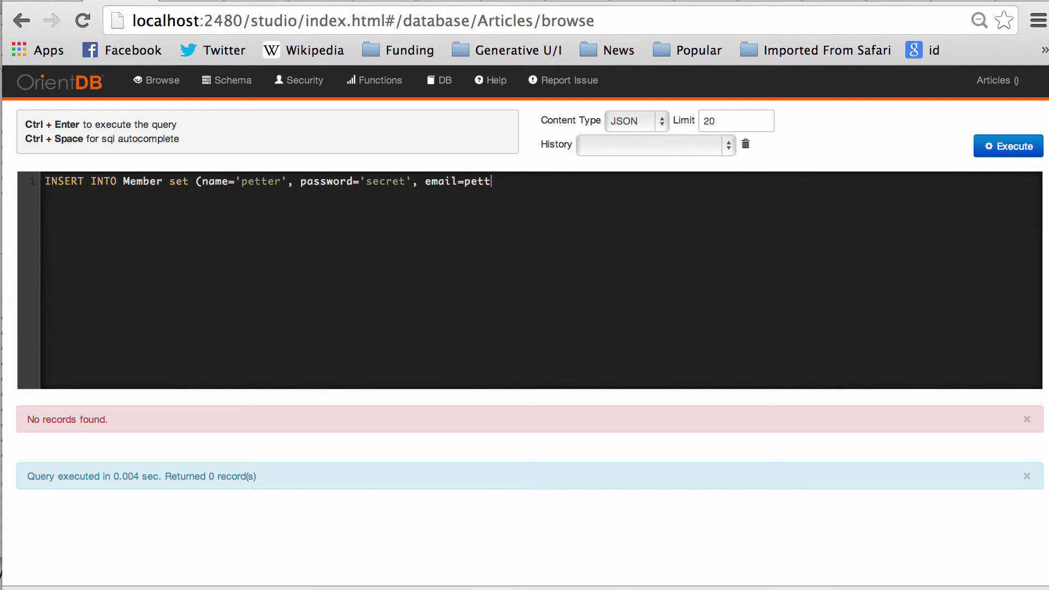
key("Return")
key("shift+Home")
key("BackSpace")
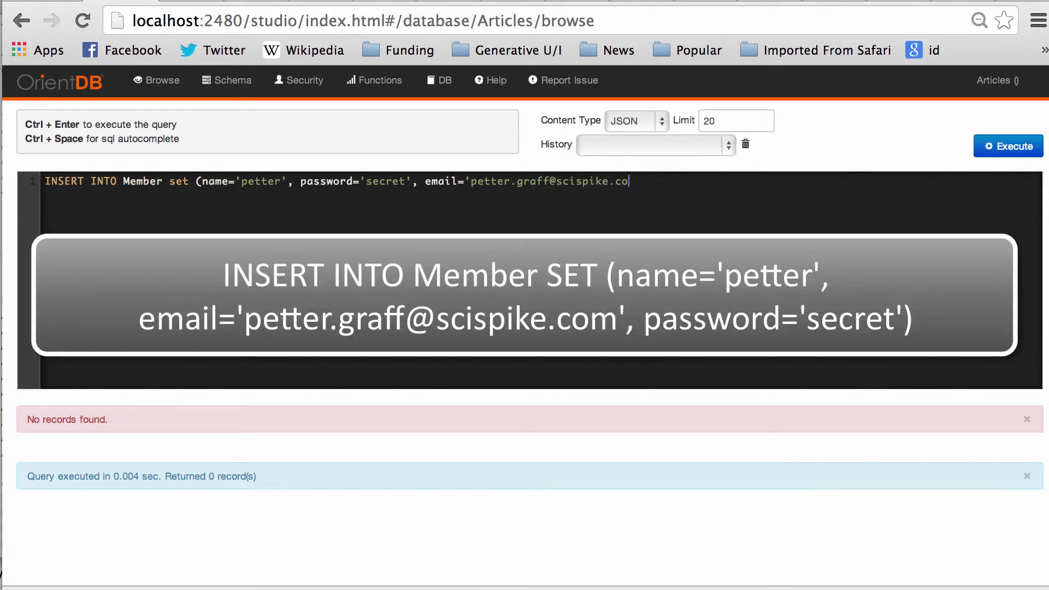
left_click(1005, 149)
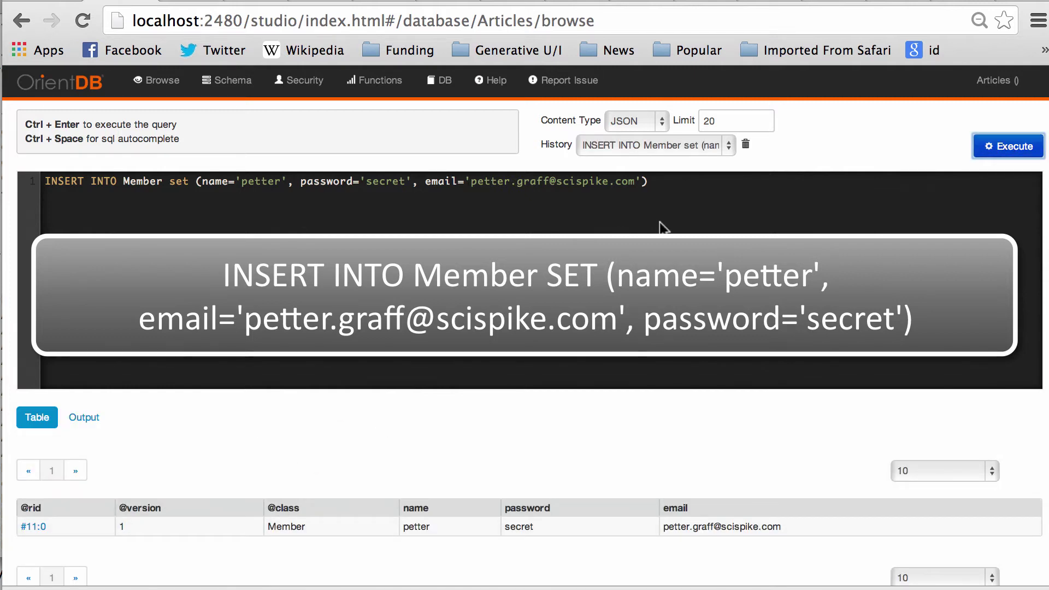
left_click(674, 142)
Step: Rerun the 'select * from Member' query from History to view the inserted record
left_click(674, 142)
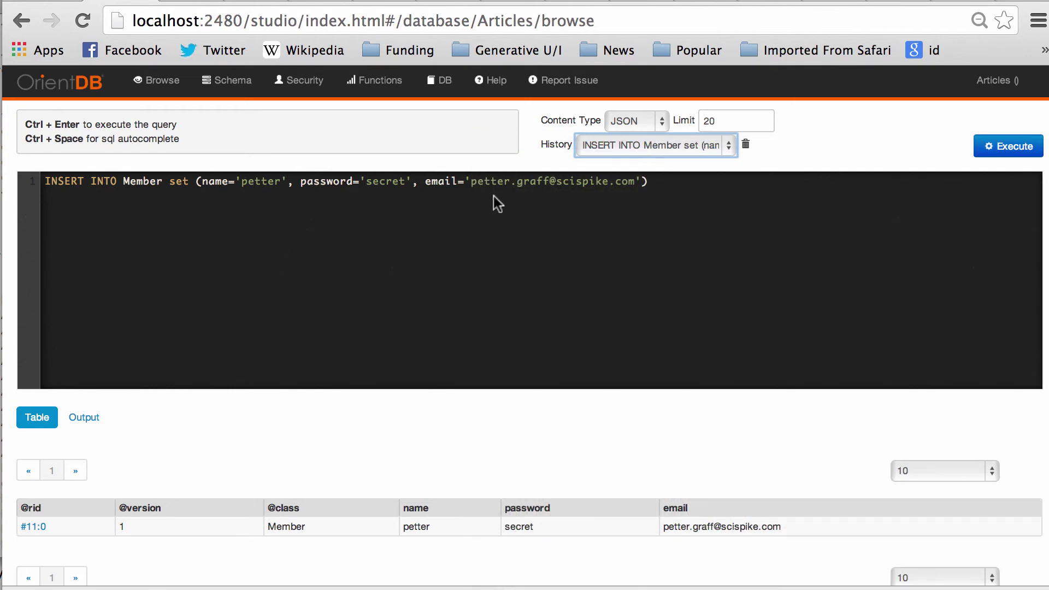
left_click(667, 143)
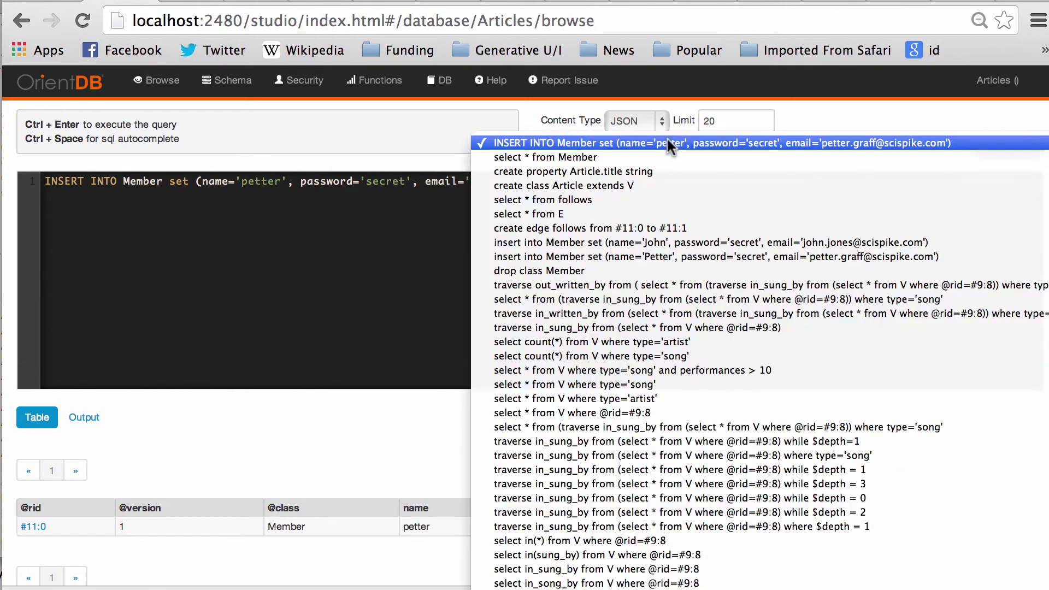
left_click(656, 159)
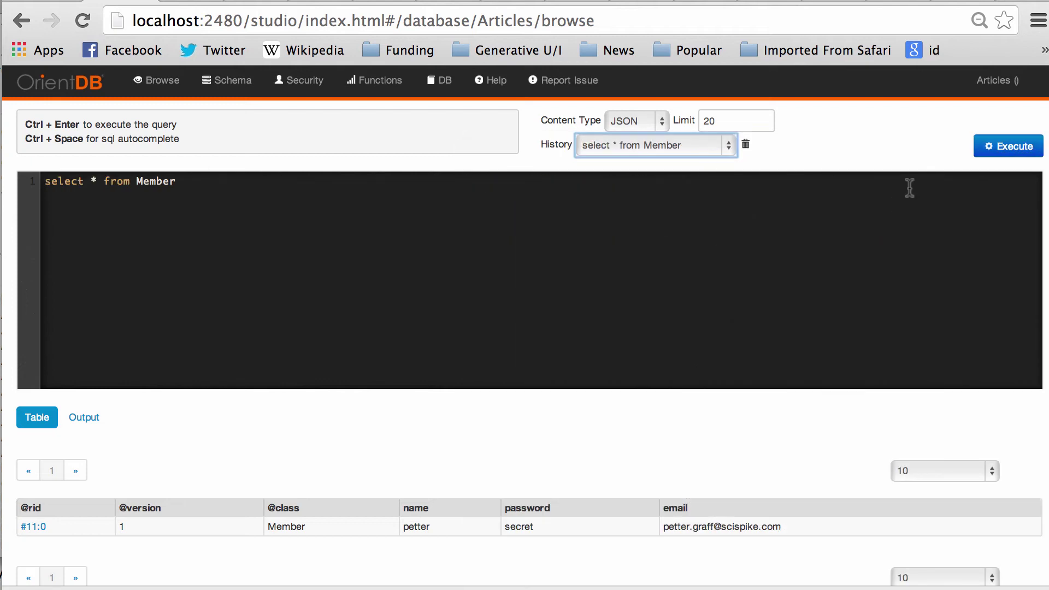
left_click(1005, 152)
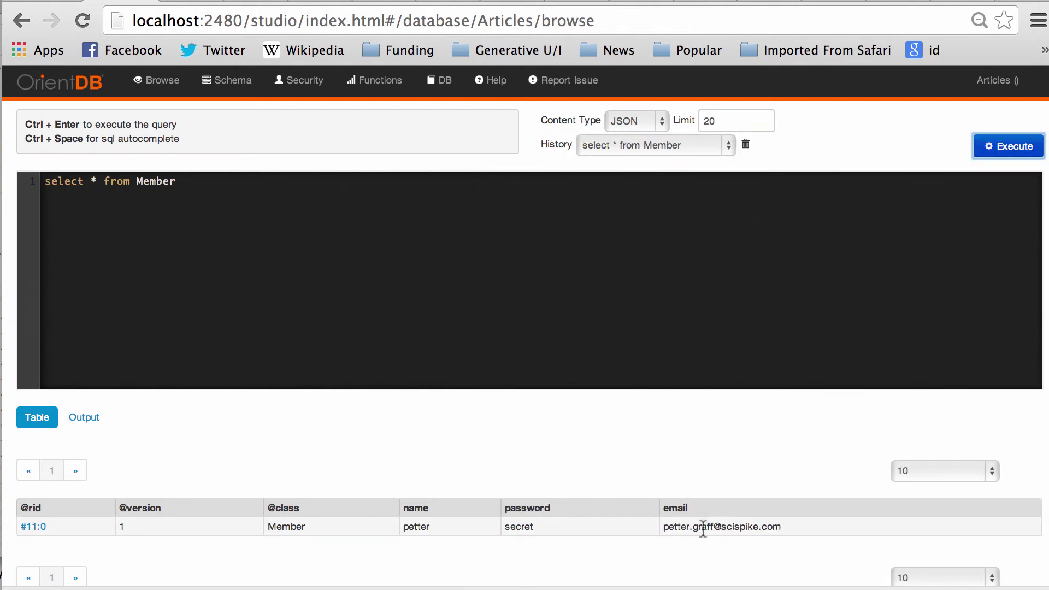
left_click_drag(801, 525, 20, 520)
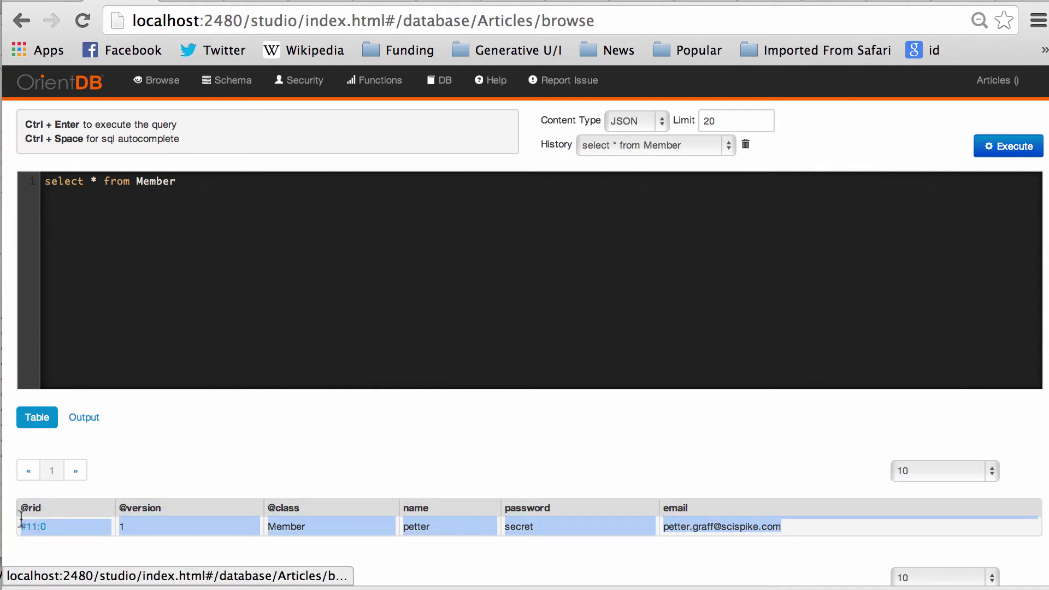
Step: Change the query to 'select * from V' and run it, returning 3 records
double_click(166, 182)
type("V")
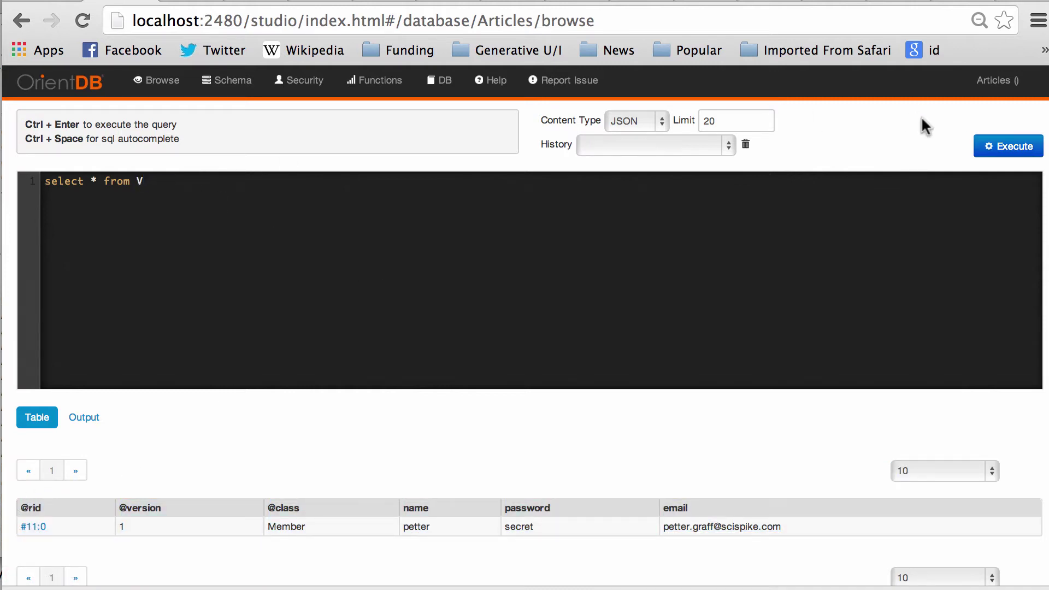
left_click(1001, 153)
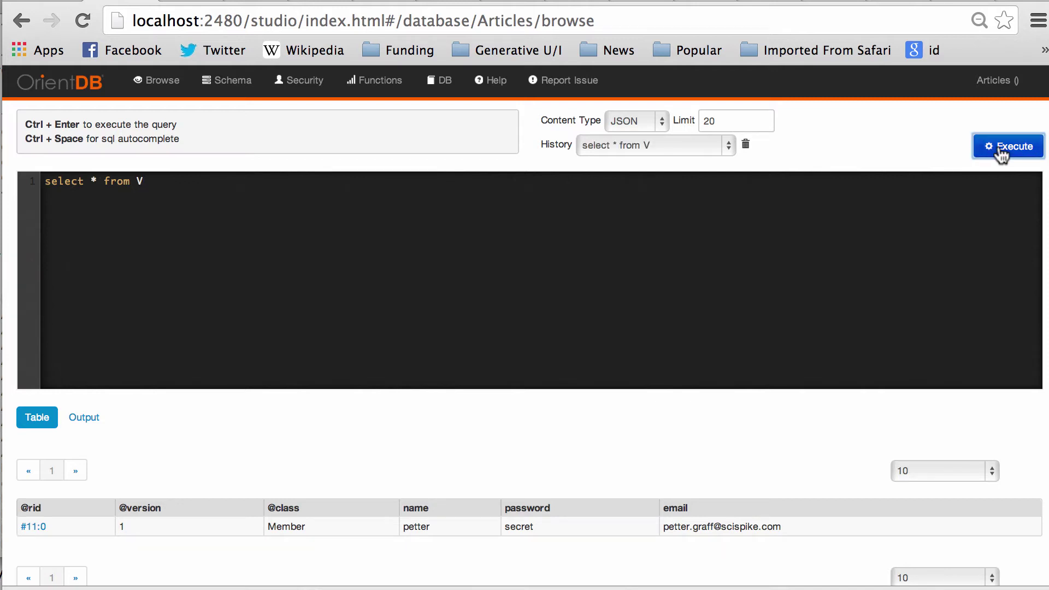
left_click_drag(803, 527, 47, 516)
left_click(326, 253)
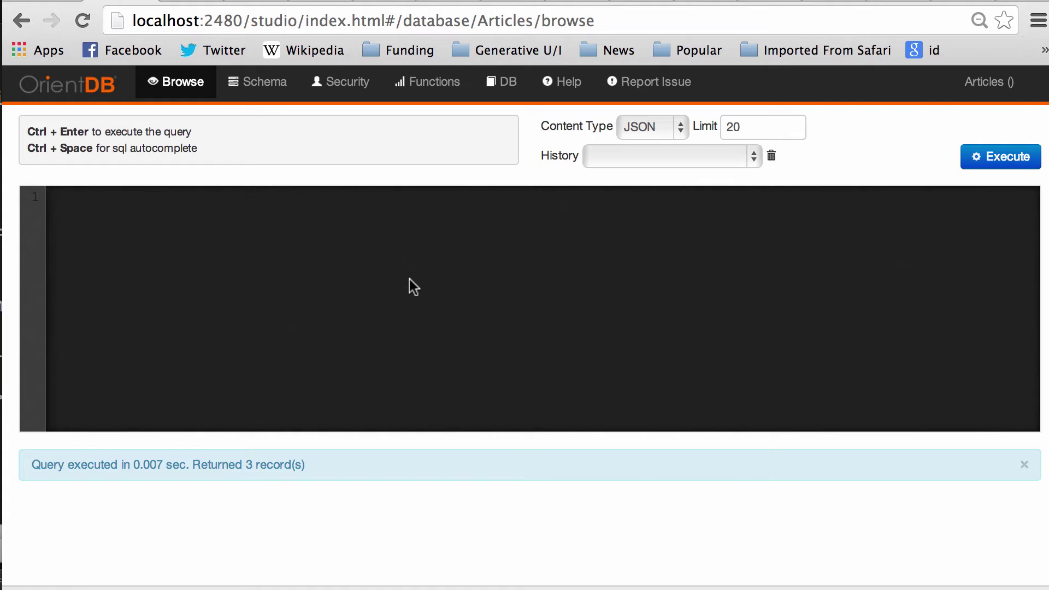
Step: Run 'create class Article extends V' to create the Article vertex class
type("create")
key("BackSpace")
key("BackSpace")
key("BackSpace")
key("BackSpace")
key("BackSpace")
key("BackSpace")
type("create class Article")
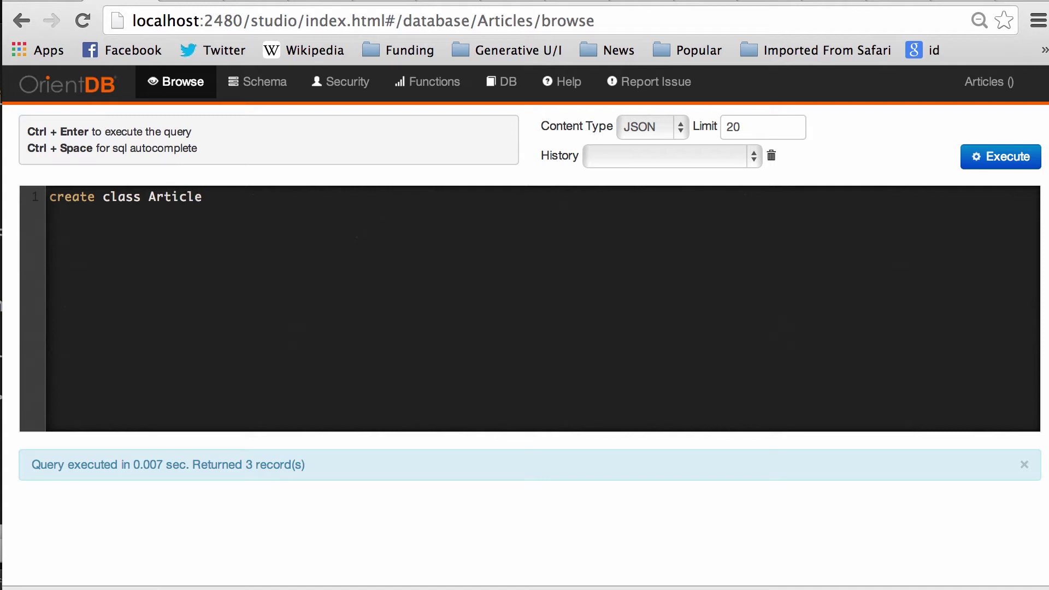
type(" extends ")
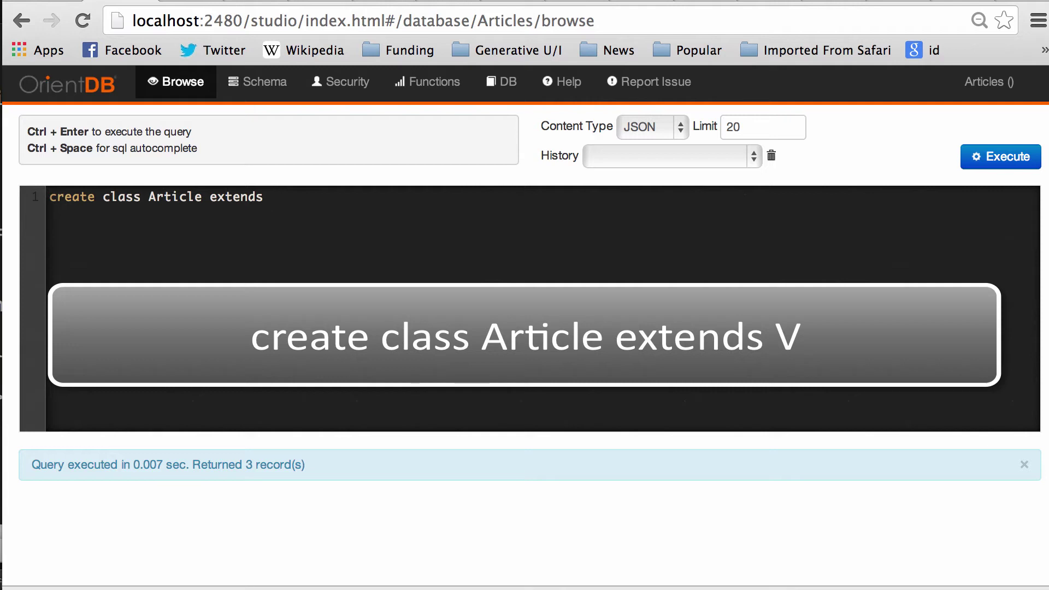
type("V")
left_click(991, 156)
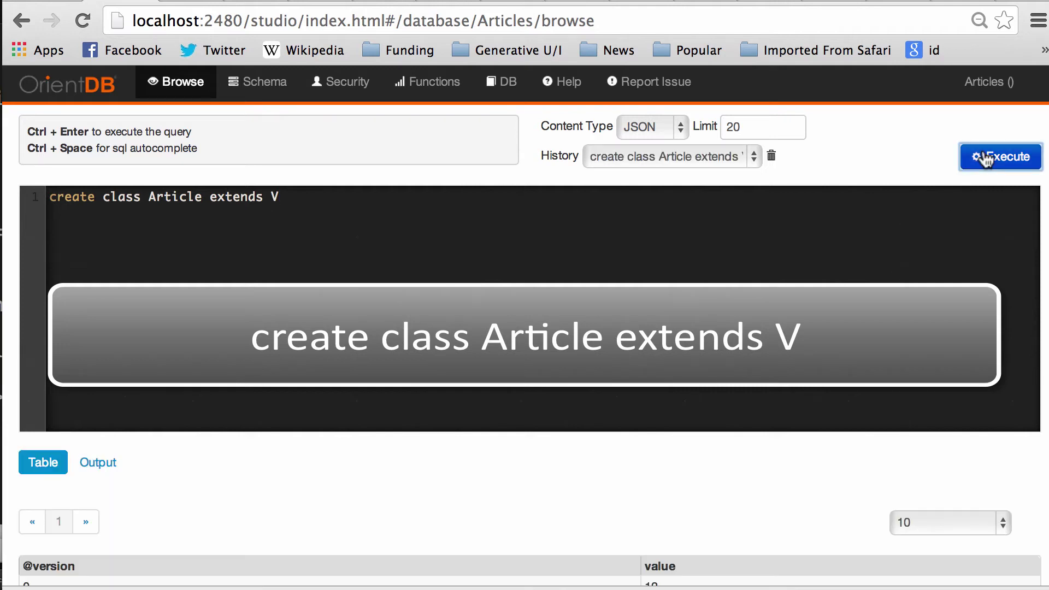
scroll(592, 268, "down", 5)
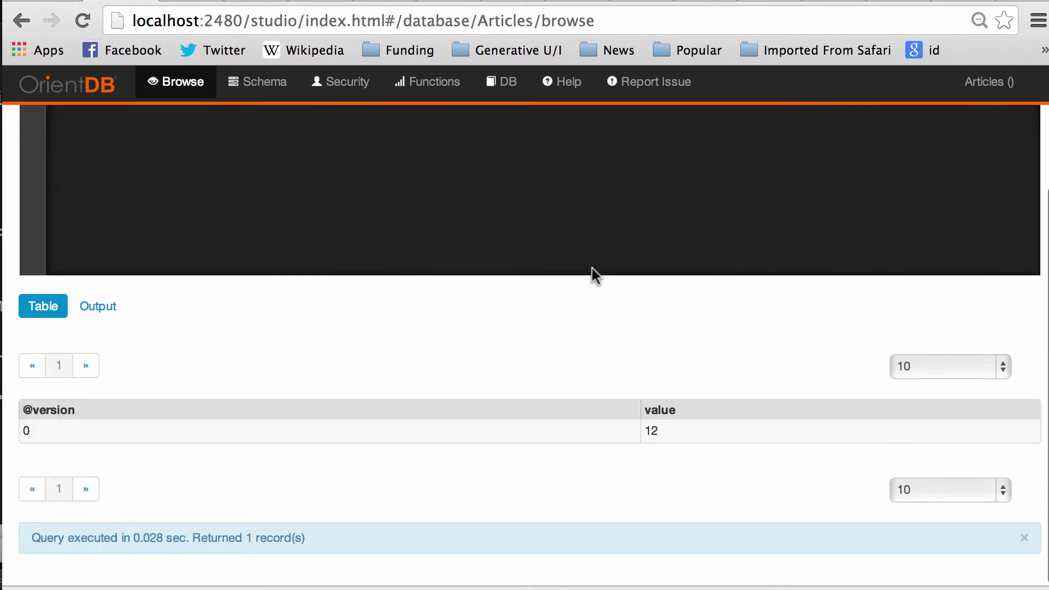
scroll(592, 268, "up", 5)
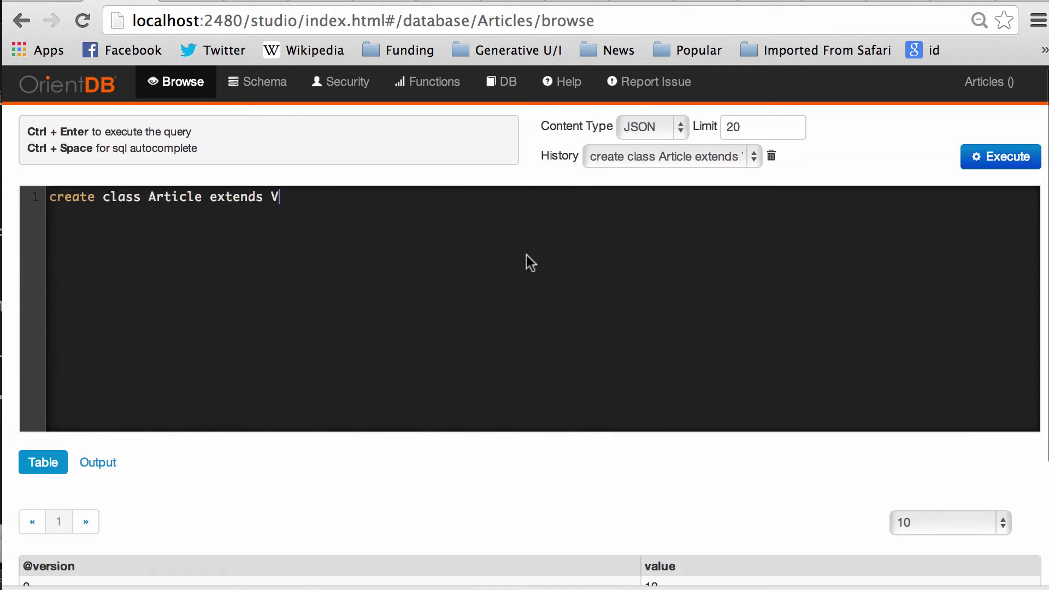
Step: Add the string property title to Article, correcting the misspelled 'property' keyword
key("super+a")
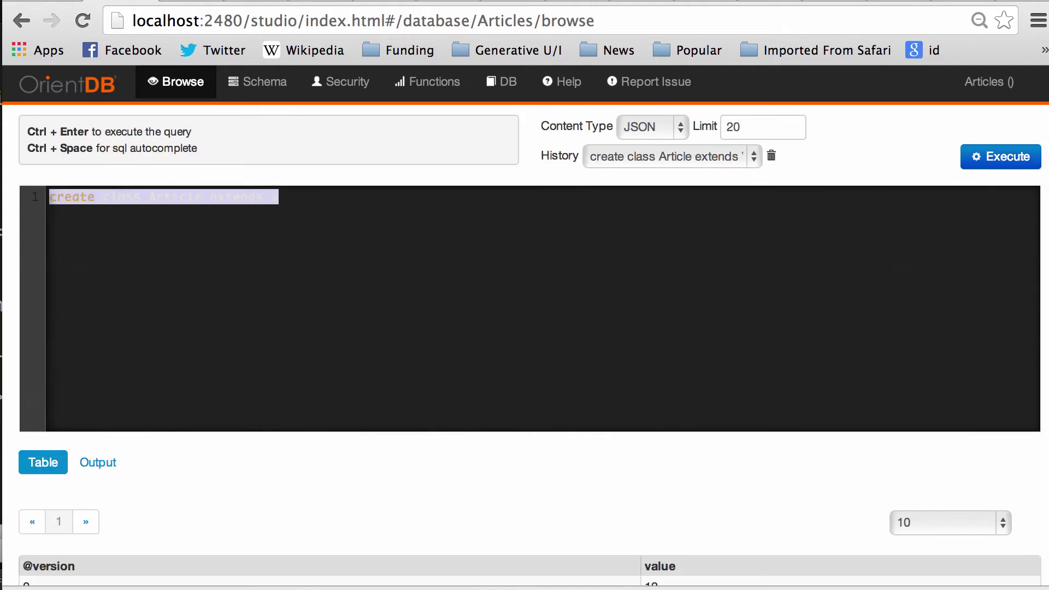
type("cr")
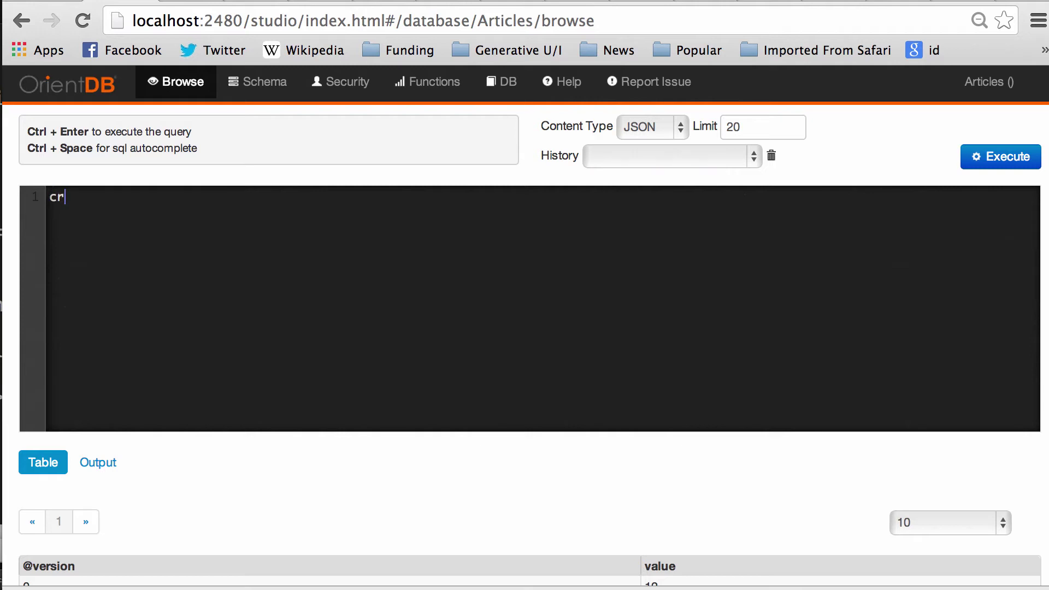
type("eate propep")
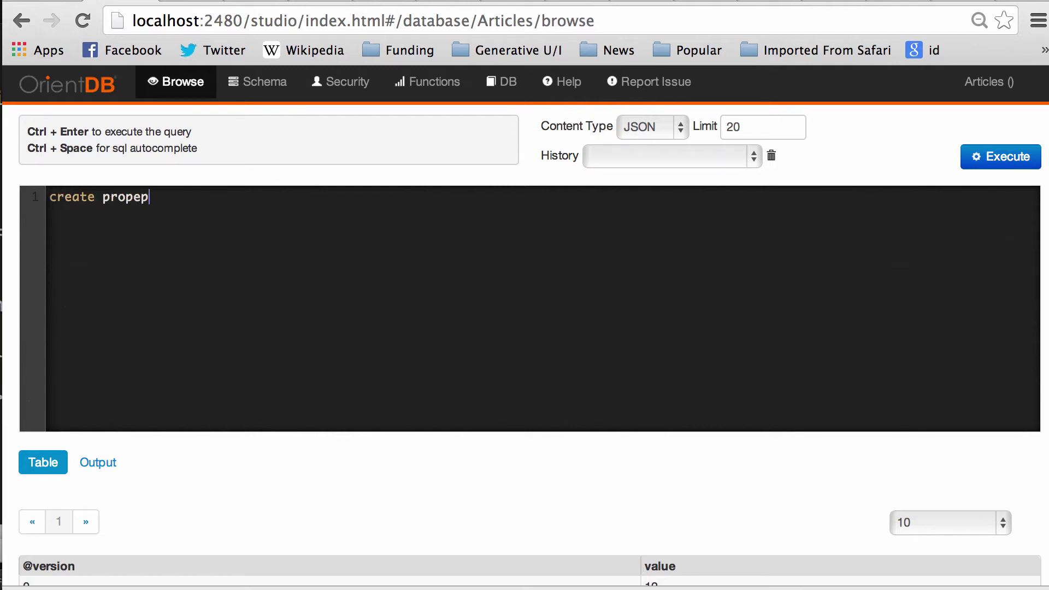
key("BackSpace")
key("BackSpace")
type("perty Article.title")
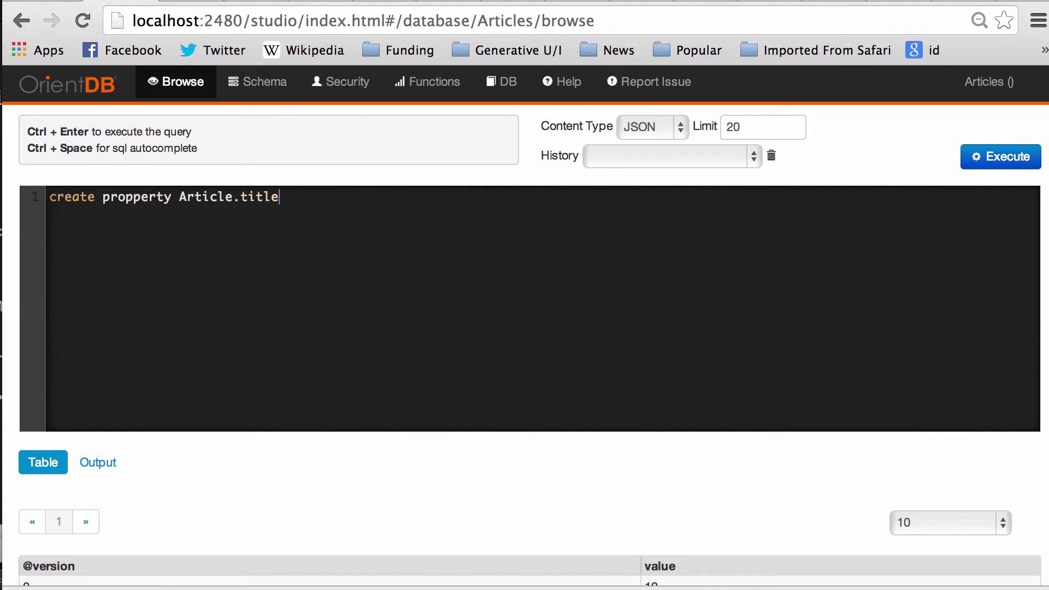
type(" string")
left_click(1020, 159)
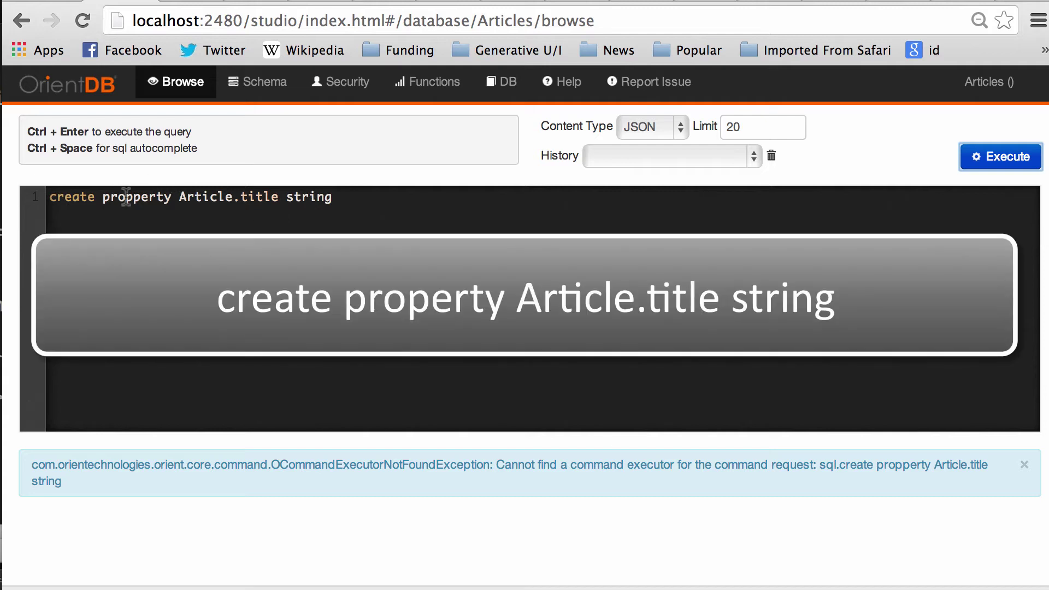
left_click(140, 211)
key("BackSpace")
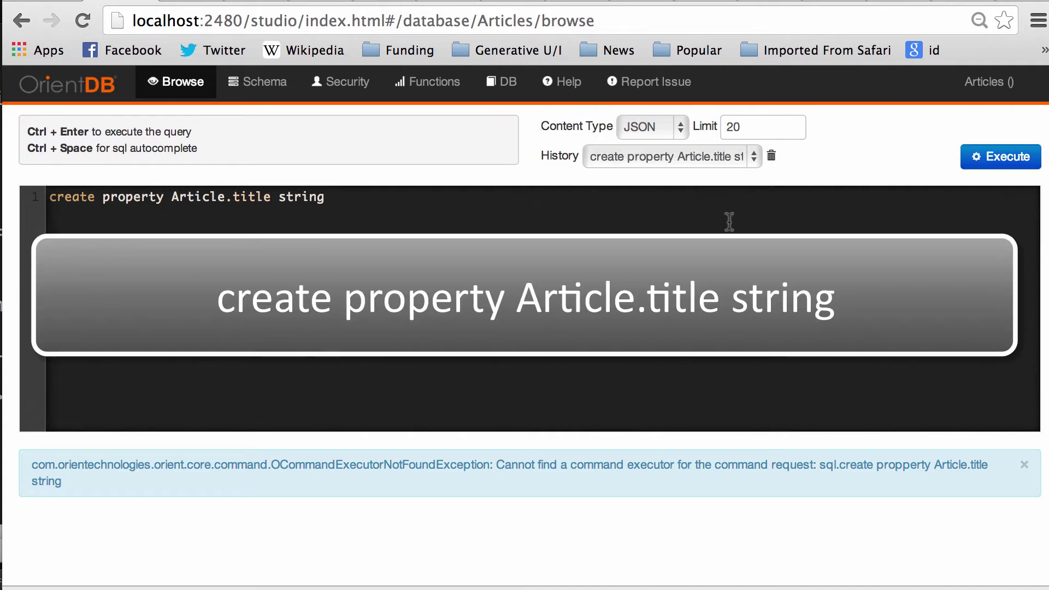
left_click(1003, 159)
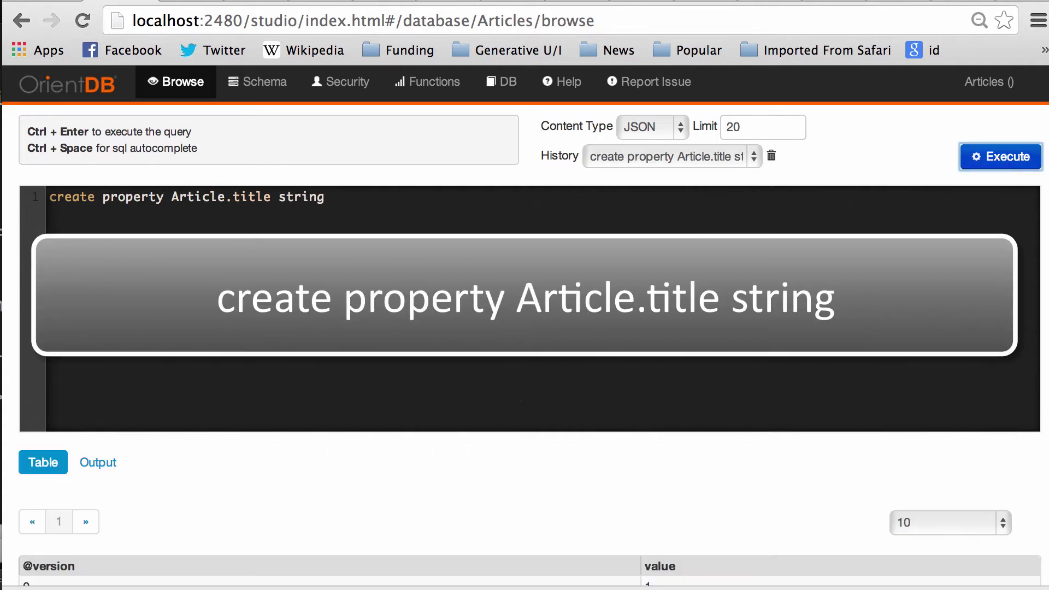
Step: Add Article properties content (string) and whenPublished (date) by editing the previous command
double_click(252, 196)
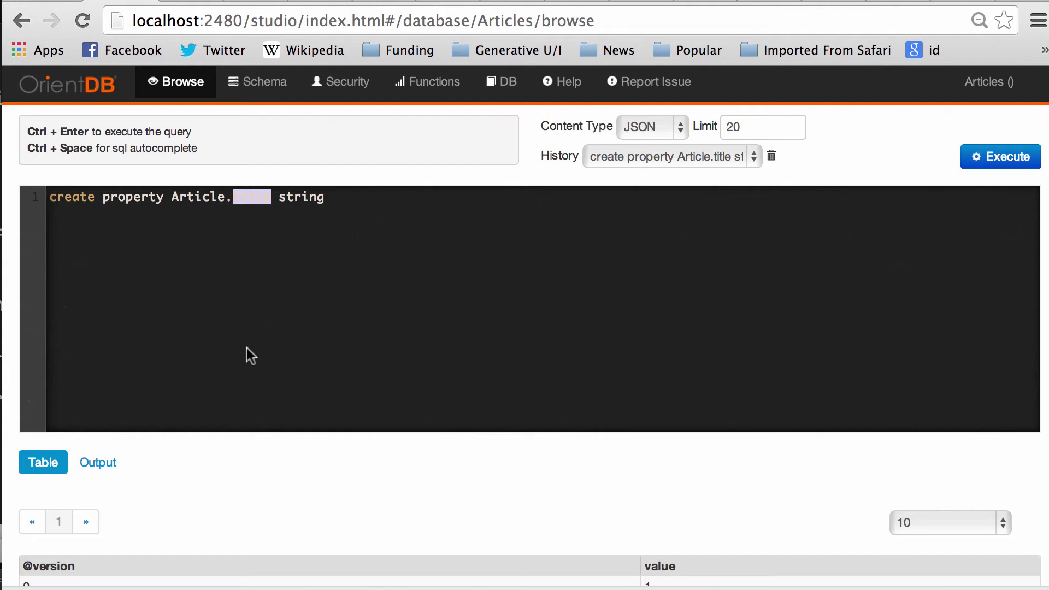
type("content")
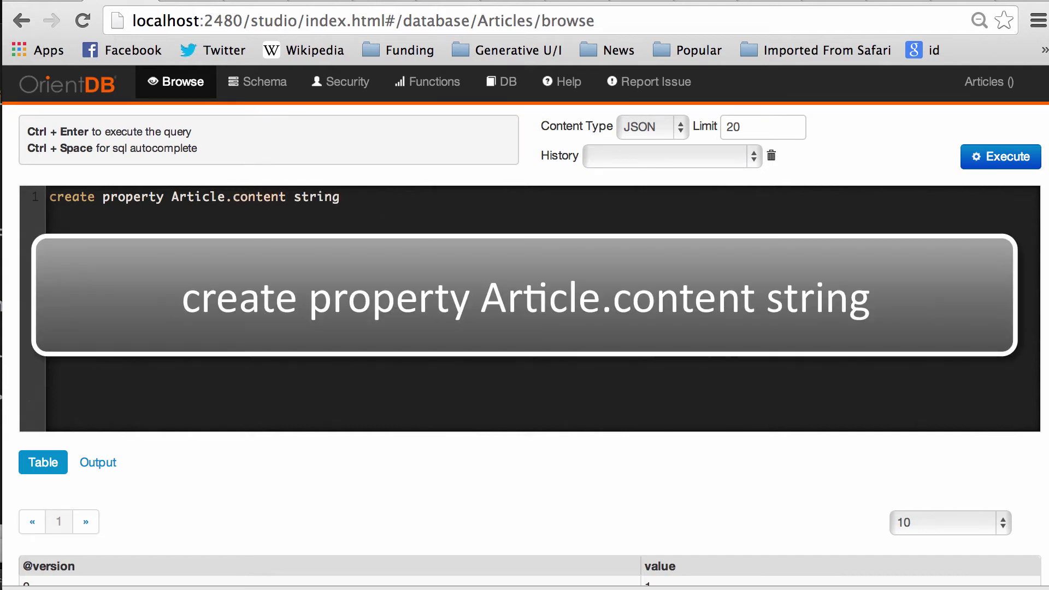
left_click(951, 163)
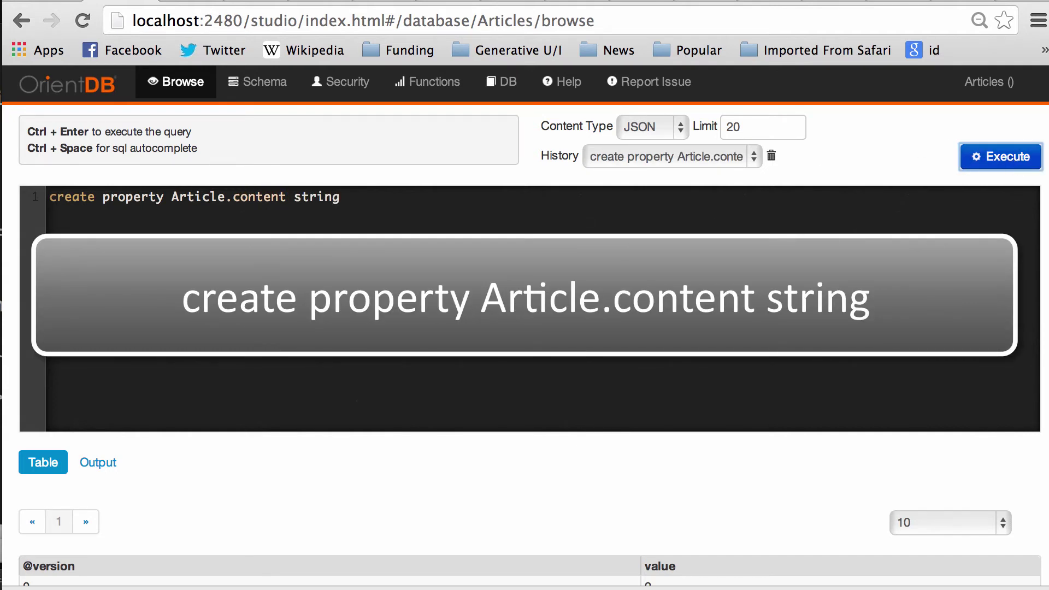
double_click(260, 198)
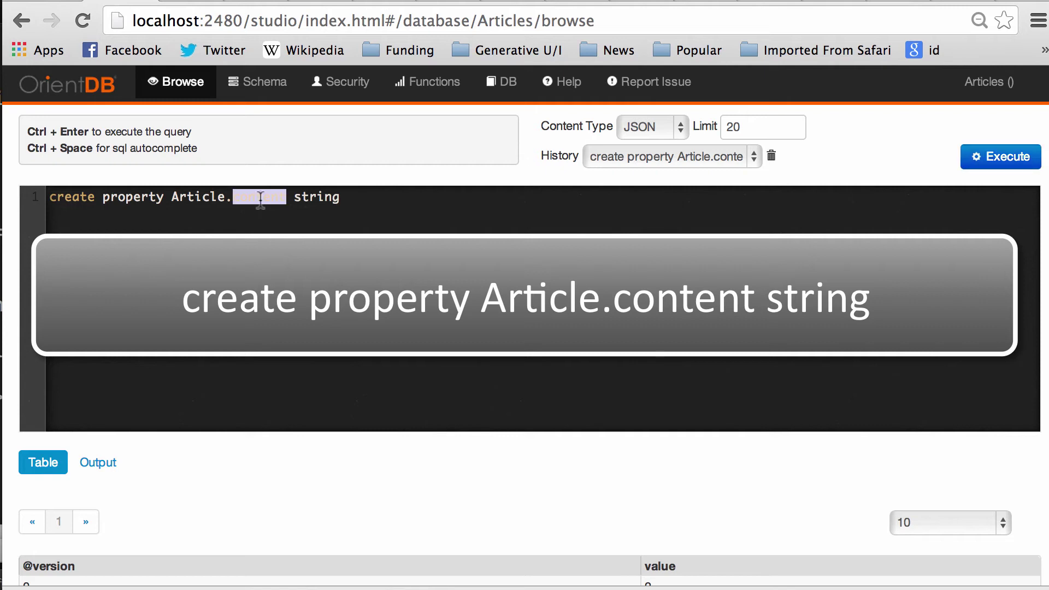
type("whenPub")
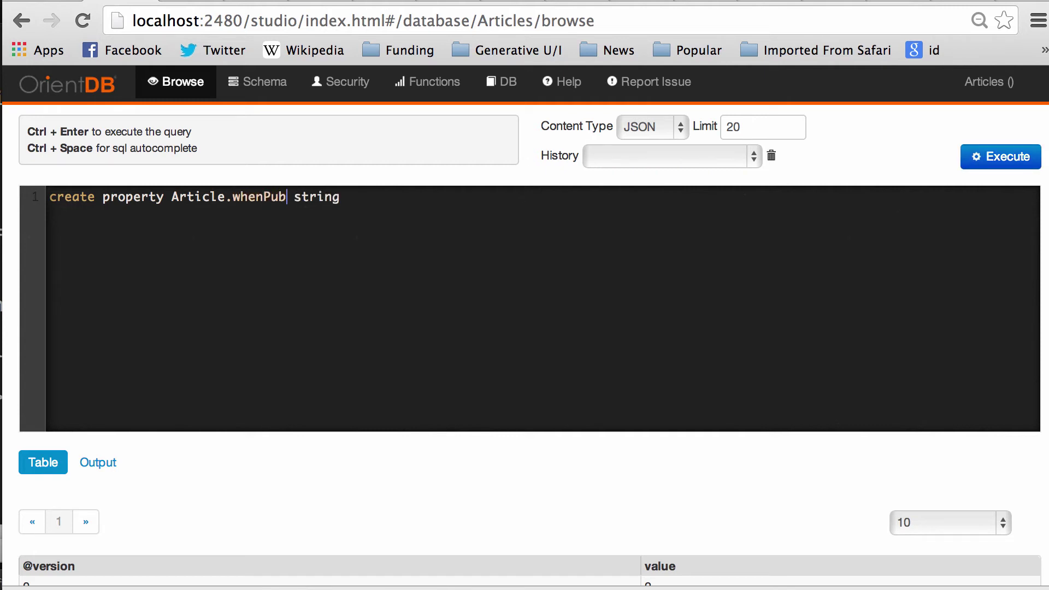
type("lished")
double_click(368, 196)
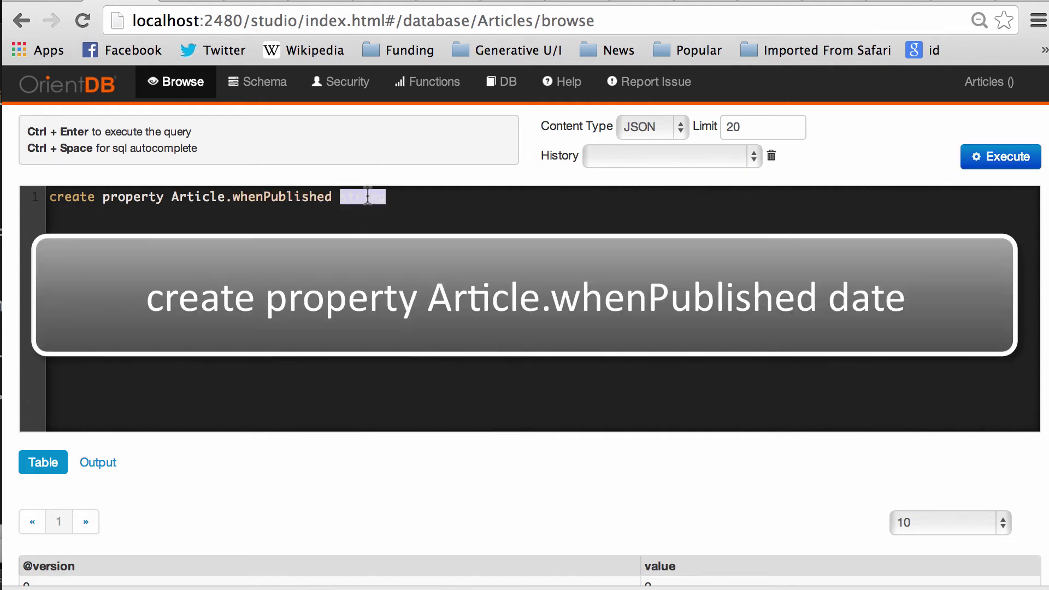
type("date")
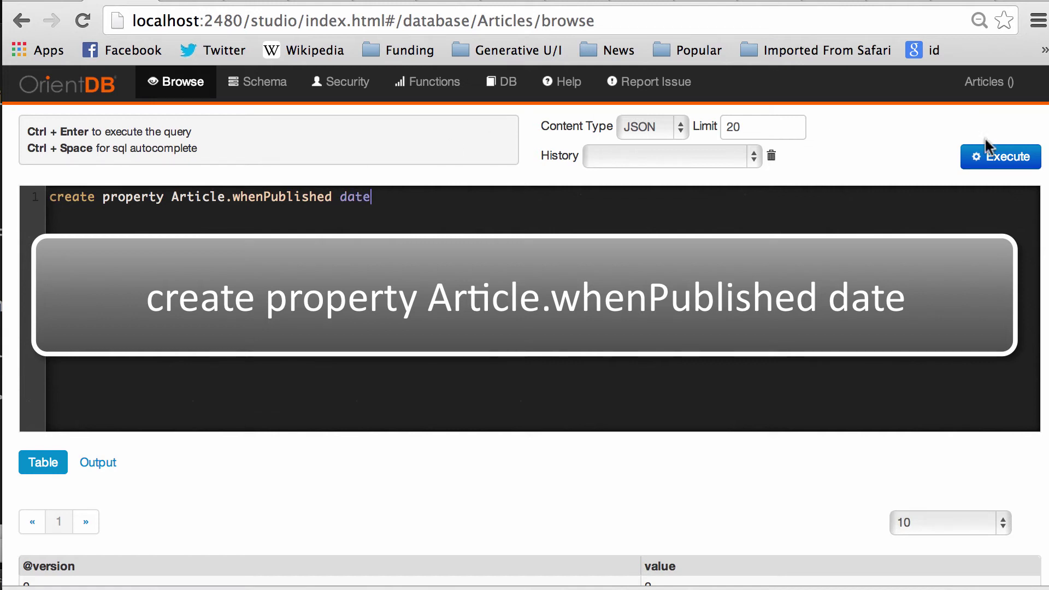
left_click(990, 155)
scroll(399, 366, "down", 2)
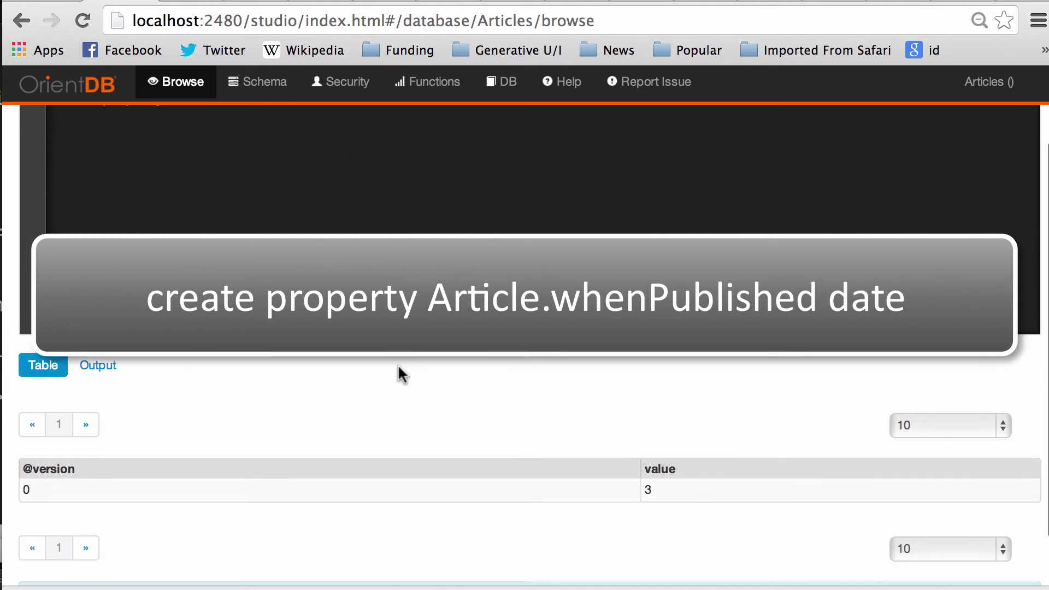
scroll(399, 366, "up", 3)
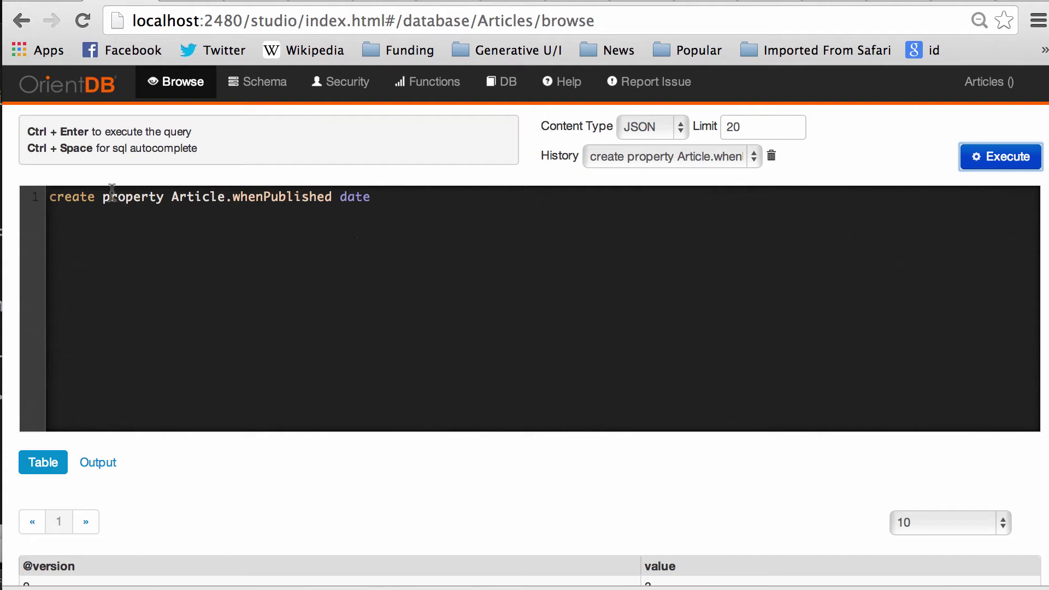
Step: Run 'alter property Article.title min 3', then bring up the Schema class list
double_click(72, 197)
type("alter")
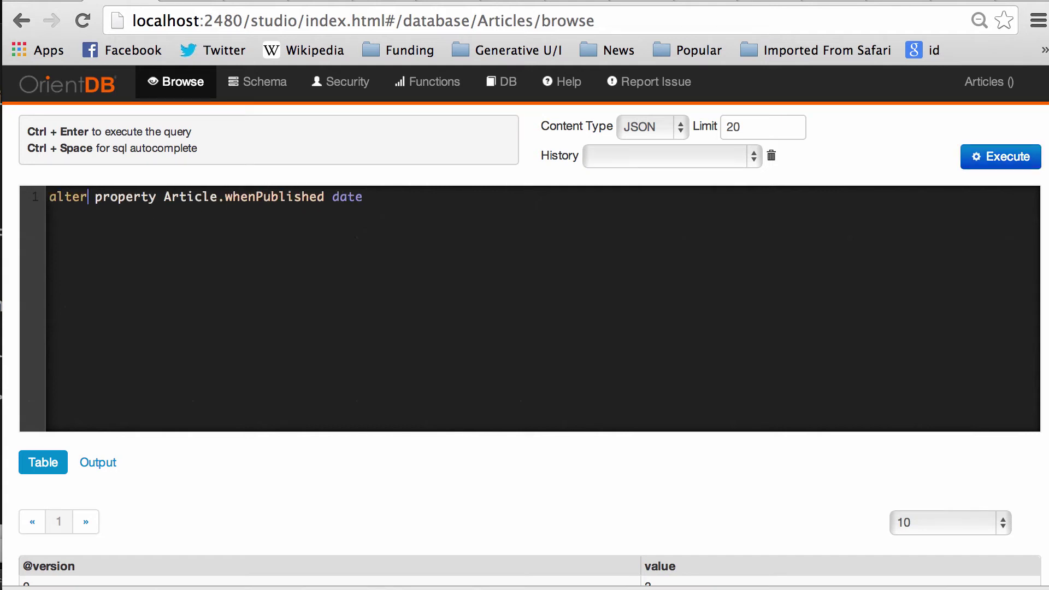
key("super+Left")
double_click(275, 196)
type("title")
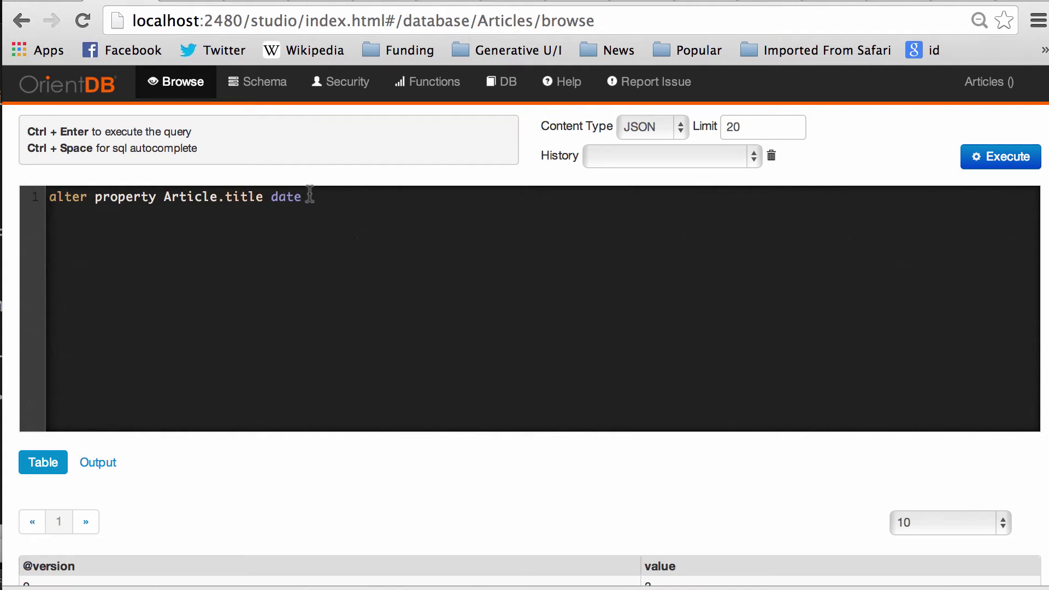
double_click(295, 196)
type("min ")
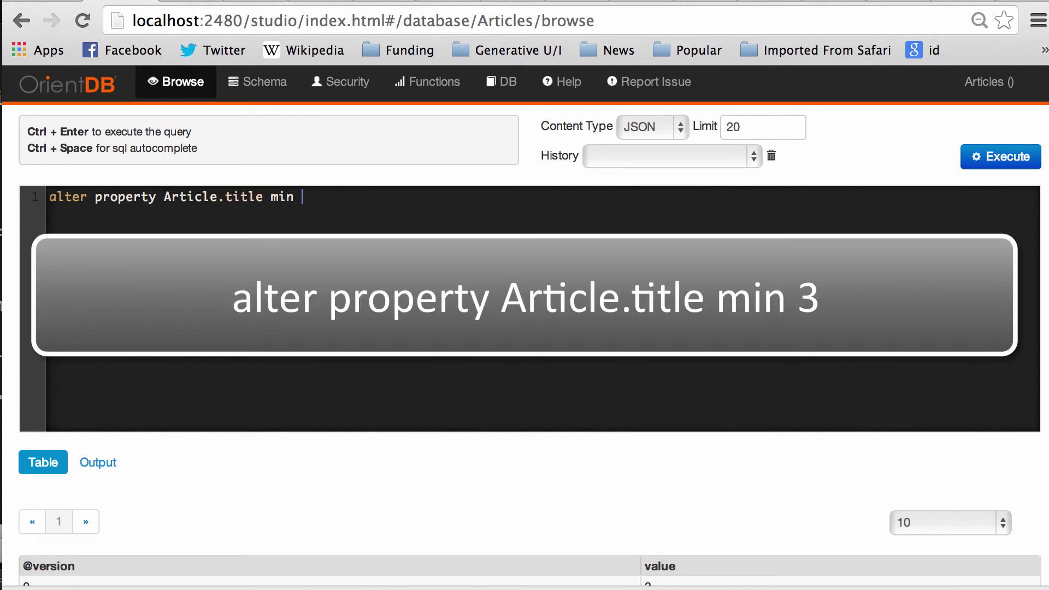
type("3")
left_click(1016, 159)
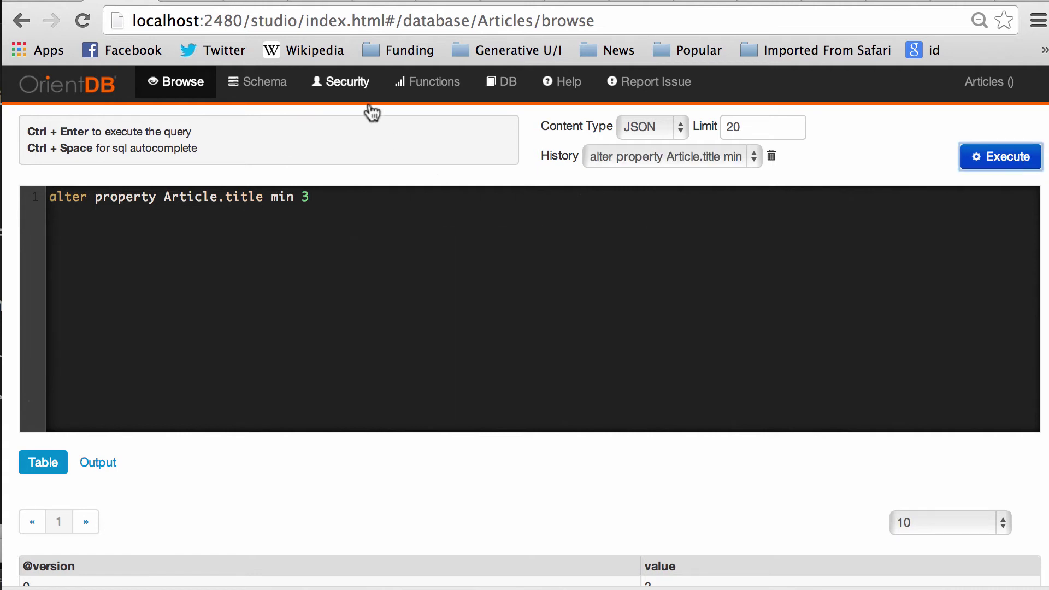
left_click(257, 86)
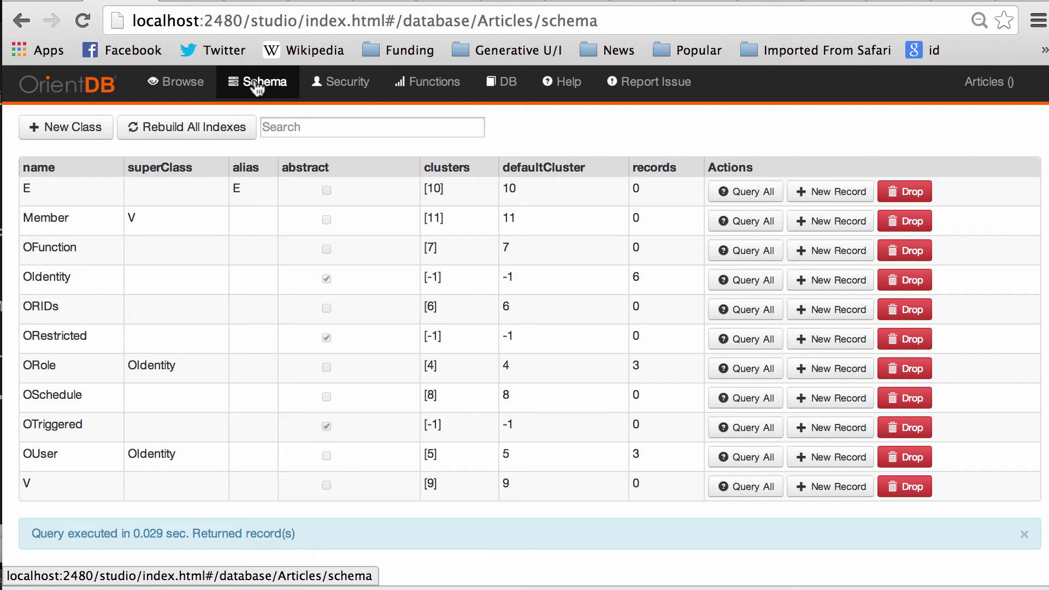
Step: Look over the Member class's properties, then return to the class list
left_click(63, 223)
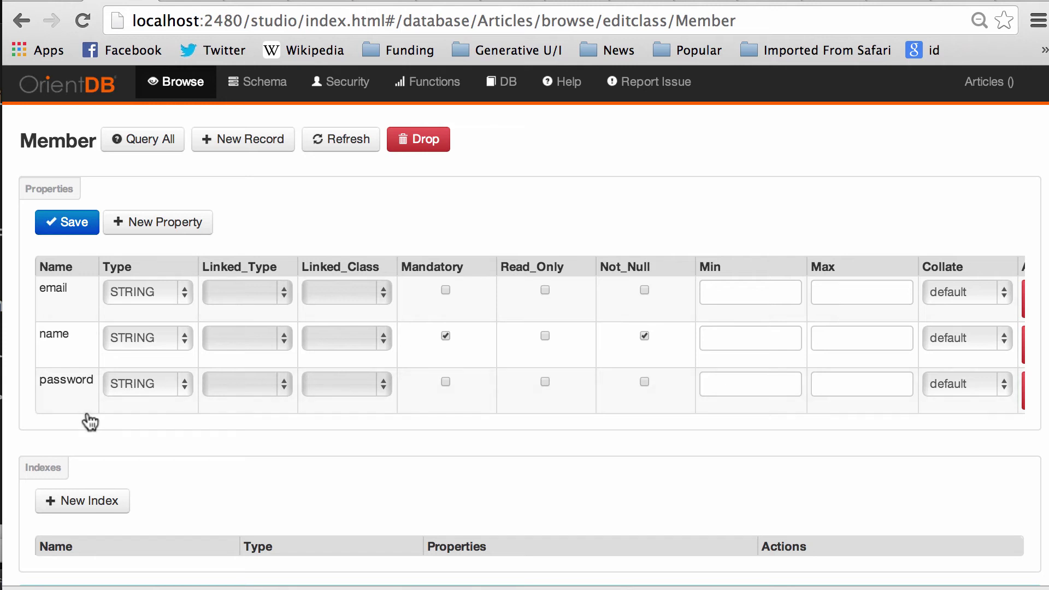
scroll(90, 437, "down", 2)
scroll(99, 489, "up", 2)
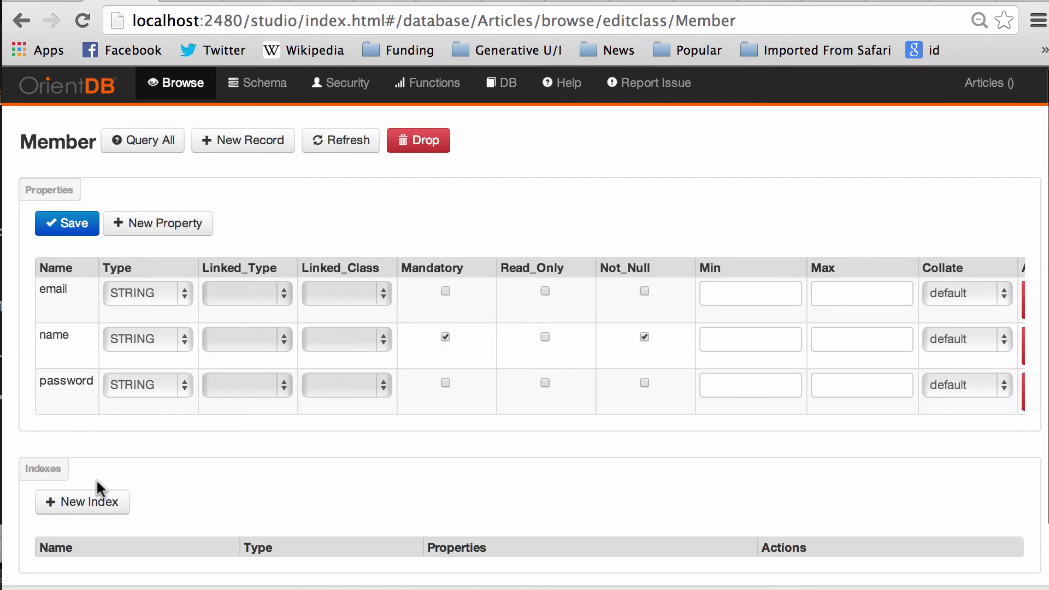
left_click(206, 96)
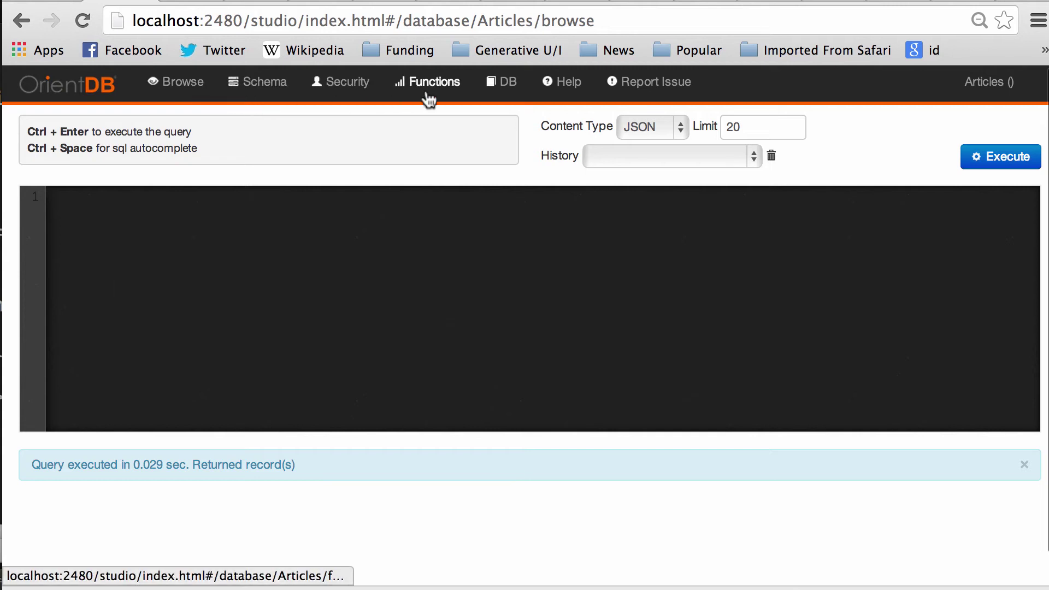
left_click(267, 86)
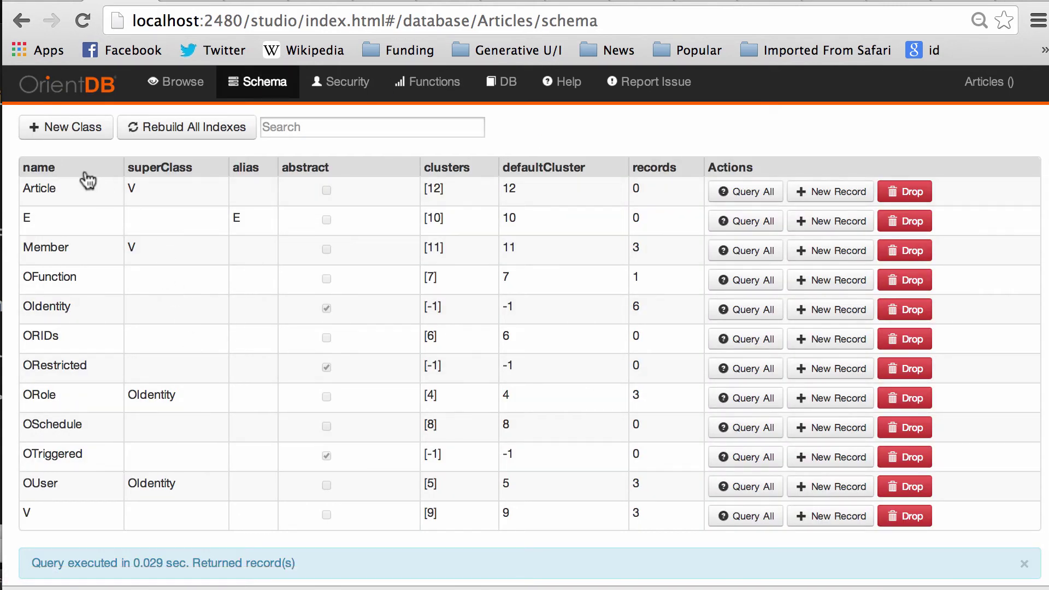
Step: In the Article class, tick Mandatory and Not_Null for the title property
left_click(56, 191)
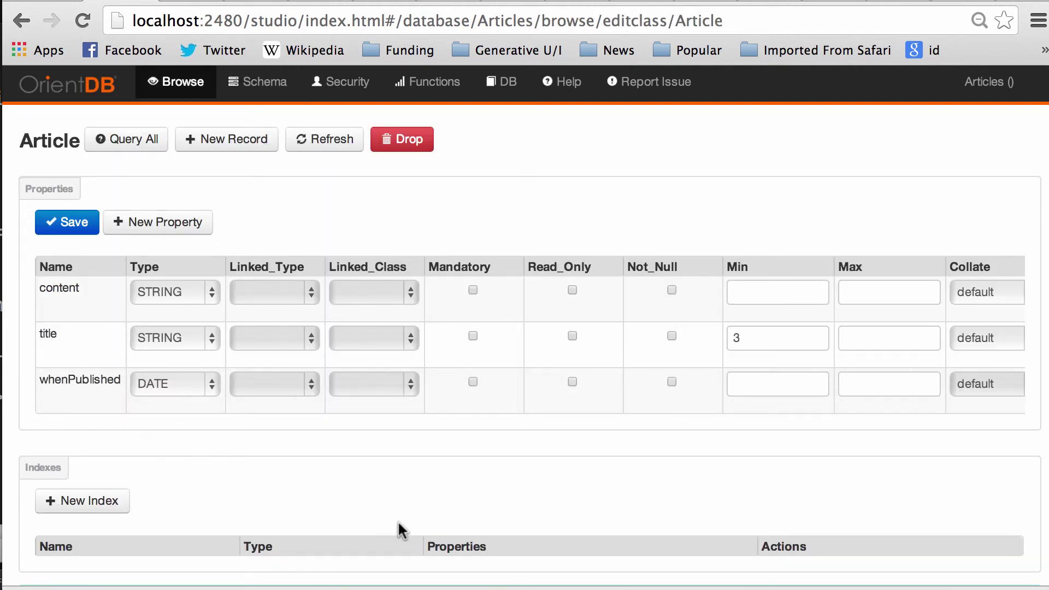
left_click(473, 336)
left_click(672, 337)
scroll(627, 494, "down", 2)
Step: Create the follows edge class with 'create class follows extends E'
left_click(160, 84)
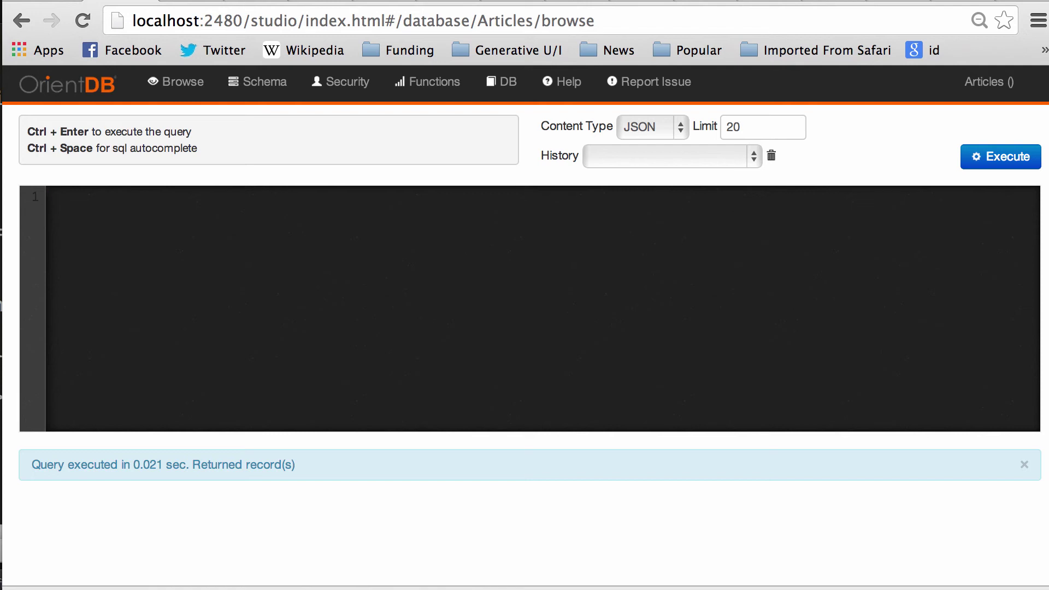
type("create class follow")
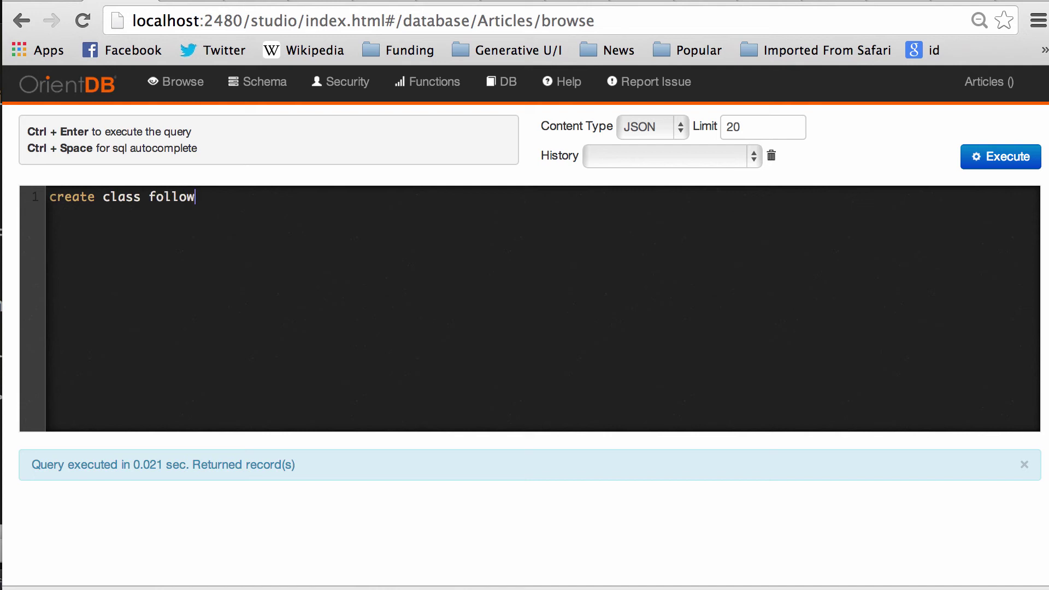
type("s extends V")
key("BackSpace")
type("E")
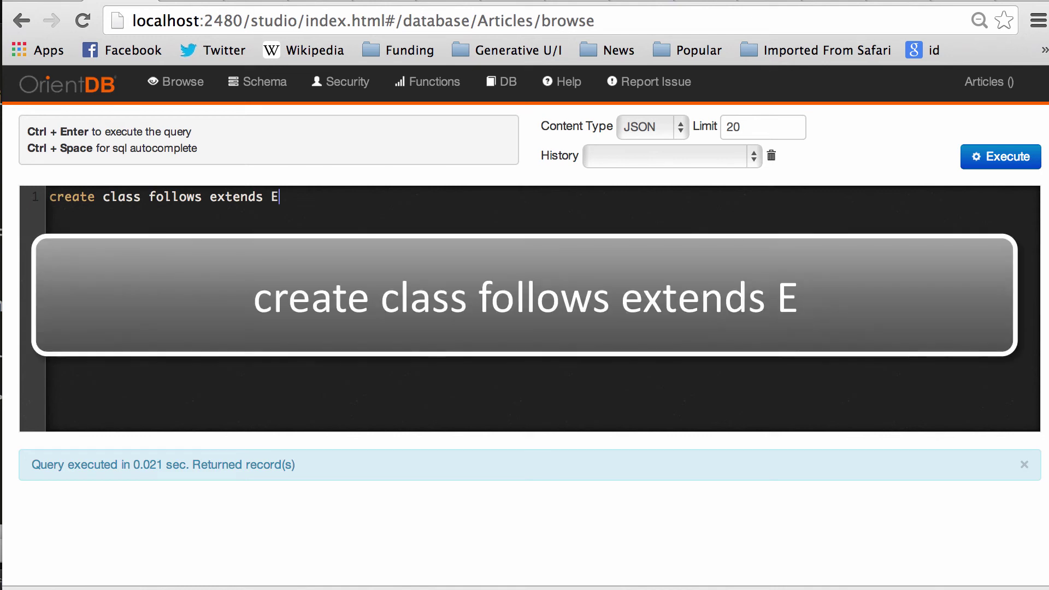
left_click(1007, 164)
scroll(490, 322, "down", 5)
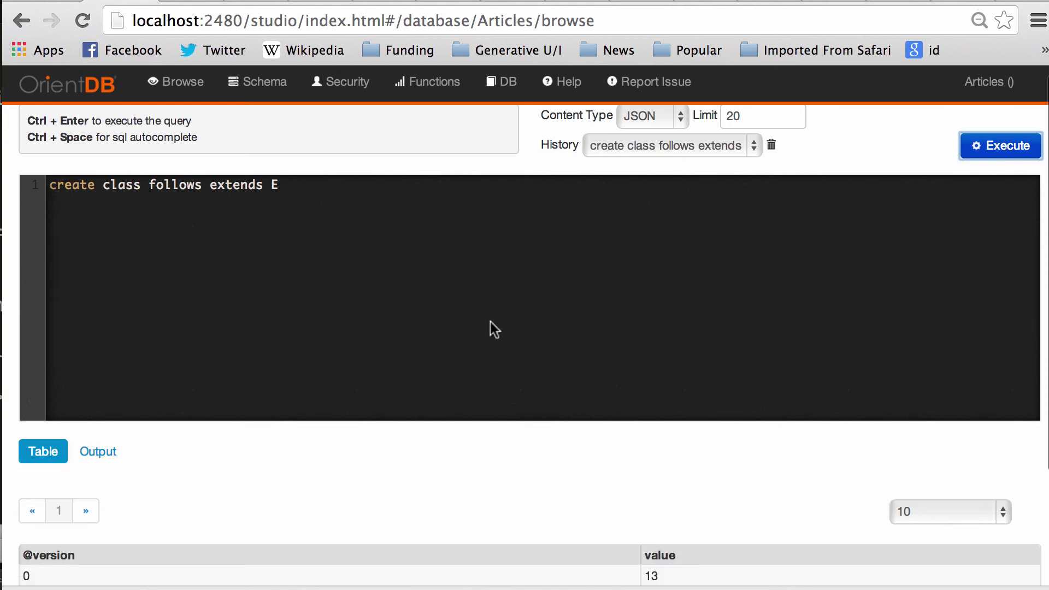
scroll(490, 322, "up", 3)
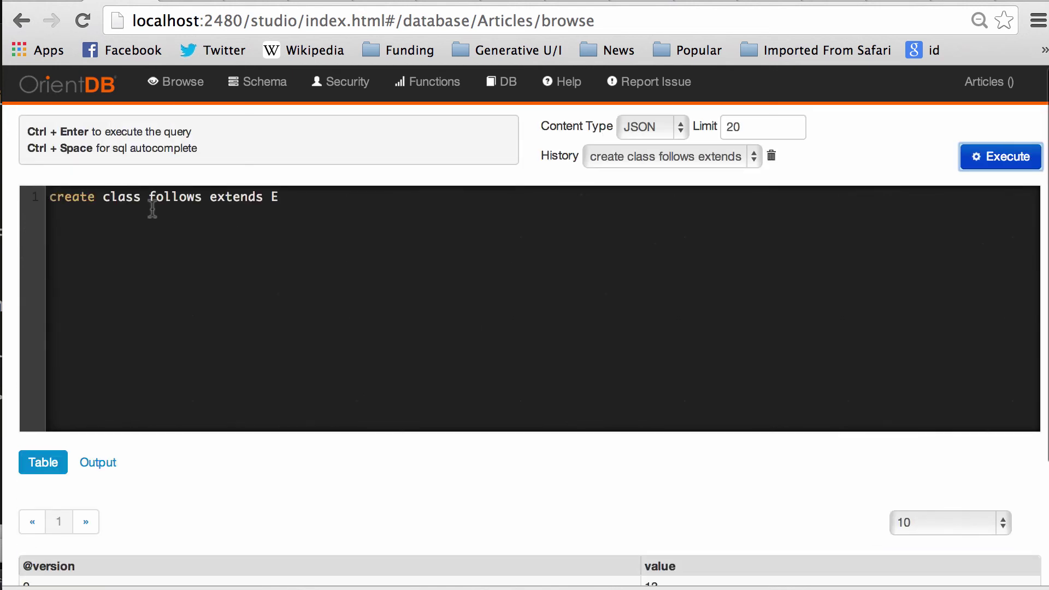
Step: Create the replies edge class with 'create class replies extends E'
double_click(189, 195)
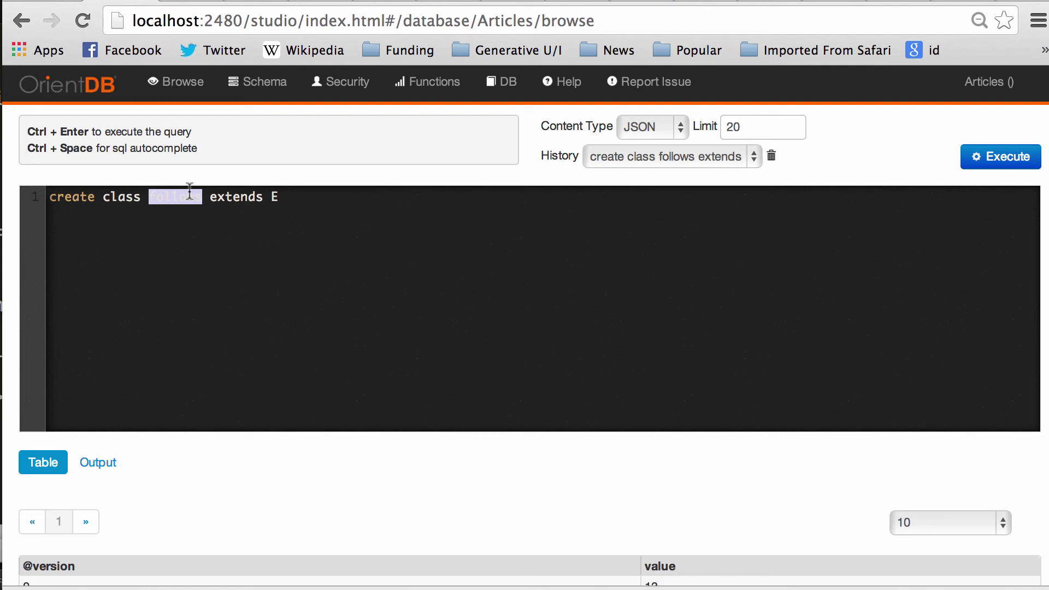
type("rep")
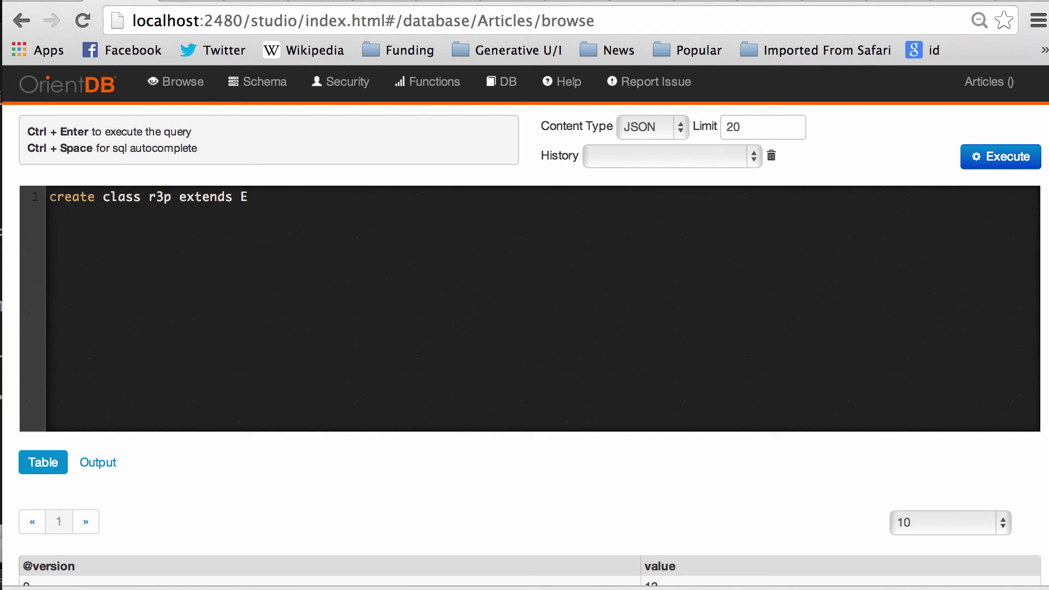
key("BackSpace")
type("plies")
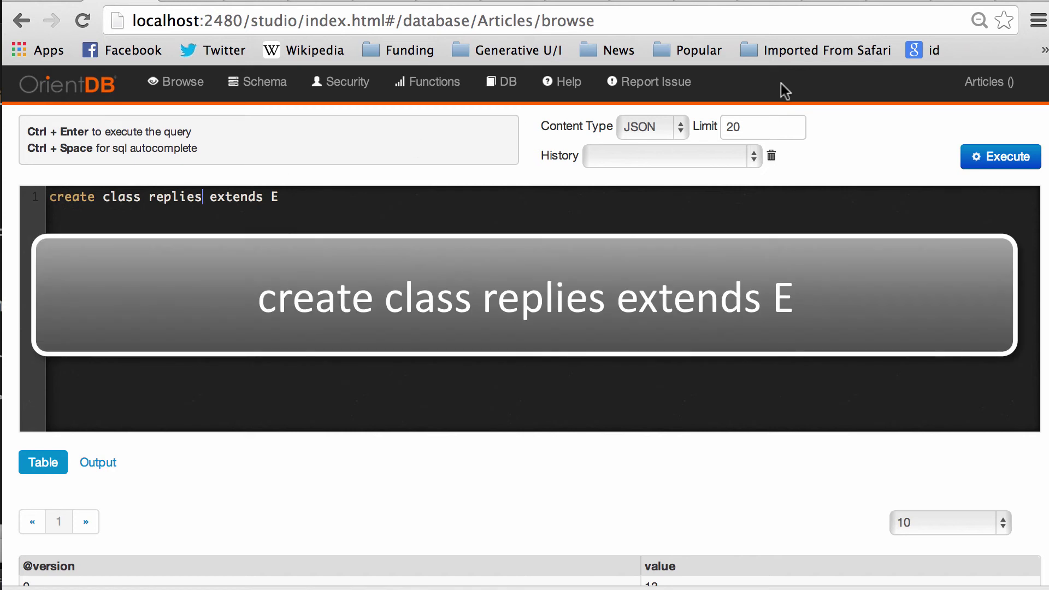
left_click(1005, 159)
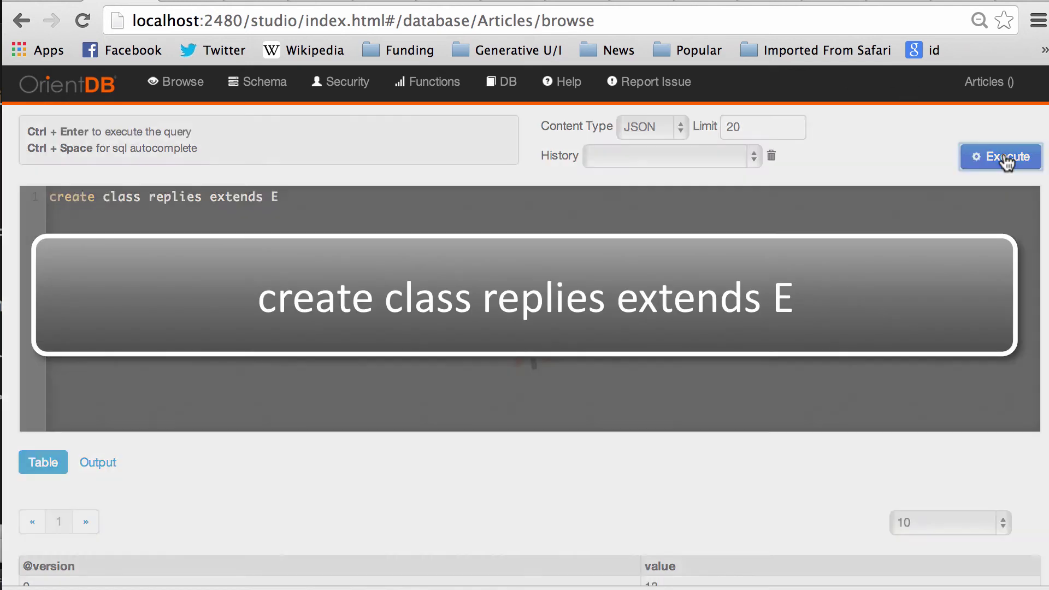
scroll(552, 316, "down", 3)
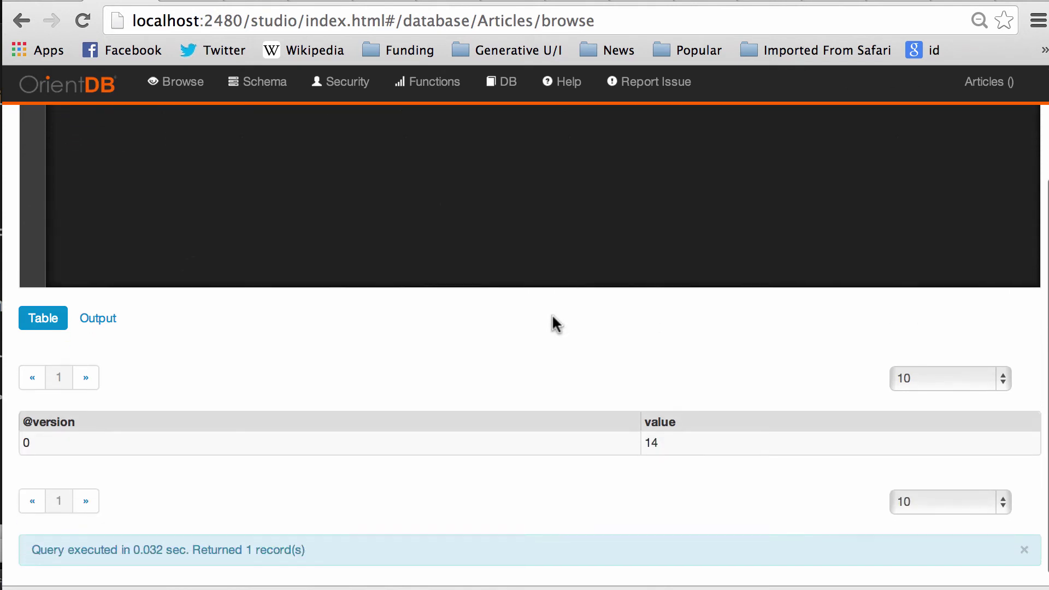
scroll(553, 316, "up", 3)
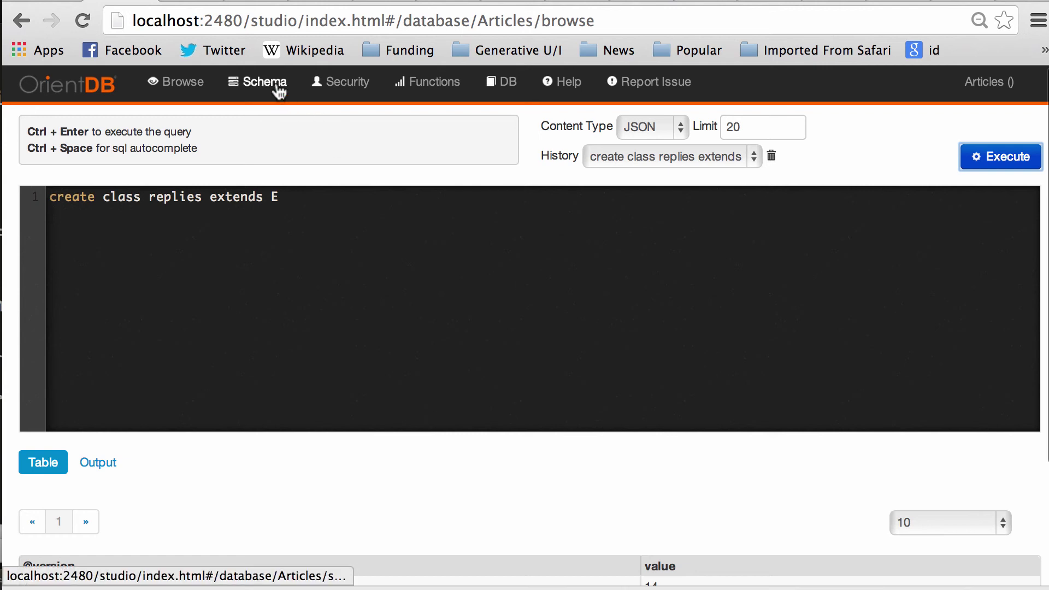
left_click(280, 94)
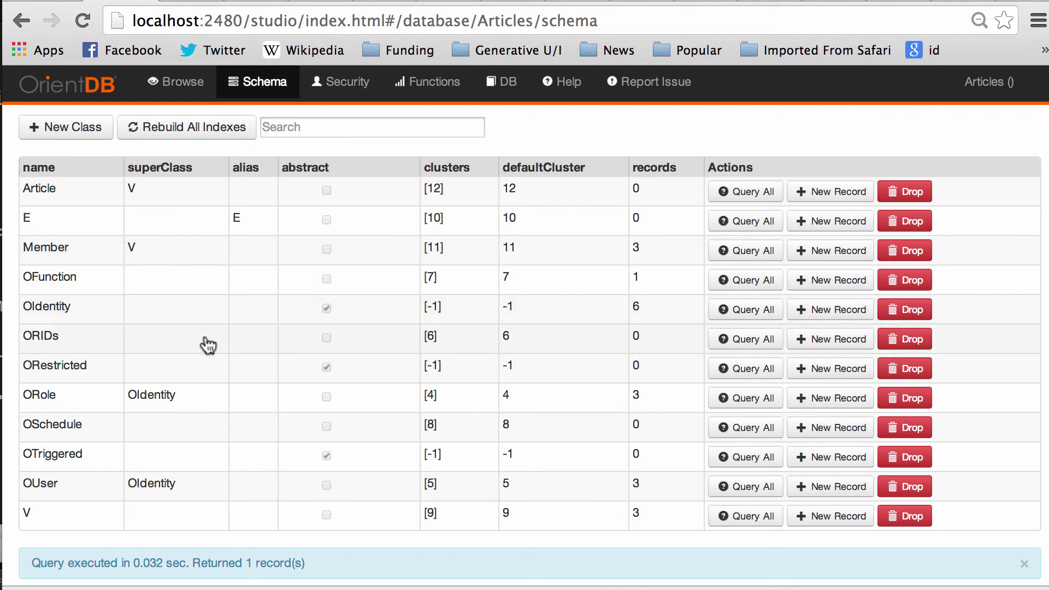
scroll(208, 345, "down", 2)
scroll(207, 346, "up", 2)
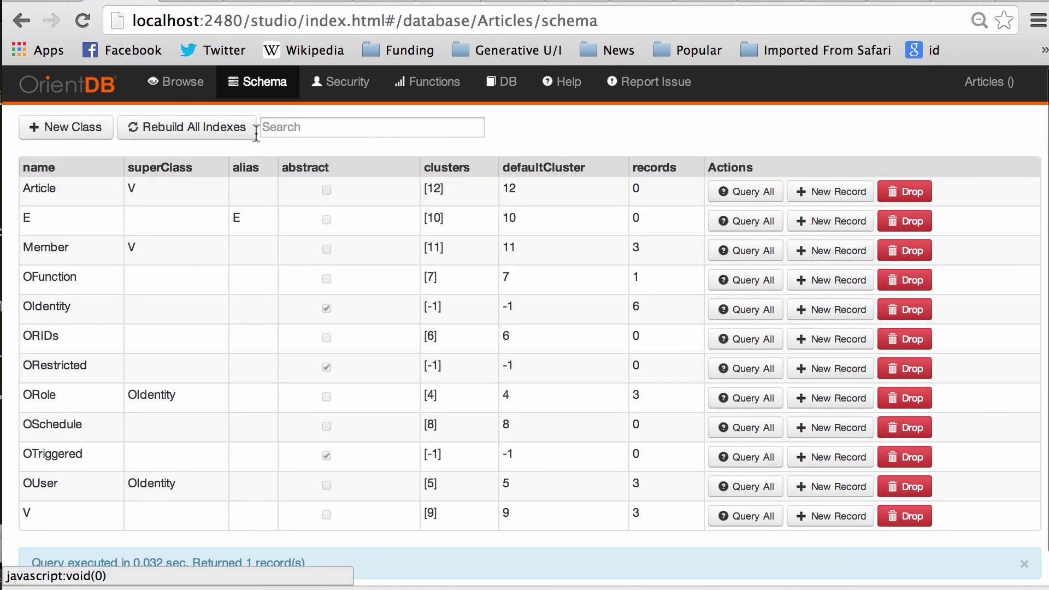
scroll(312, 403, "down", 2)
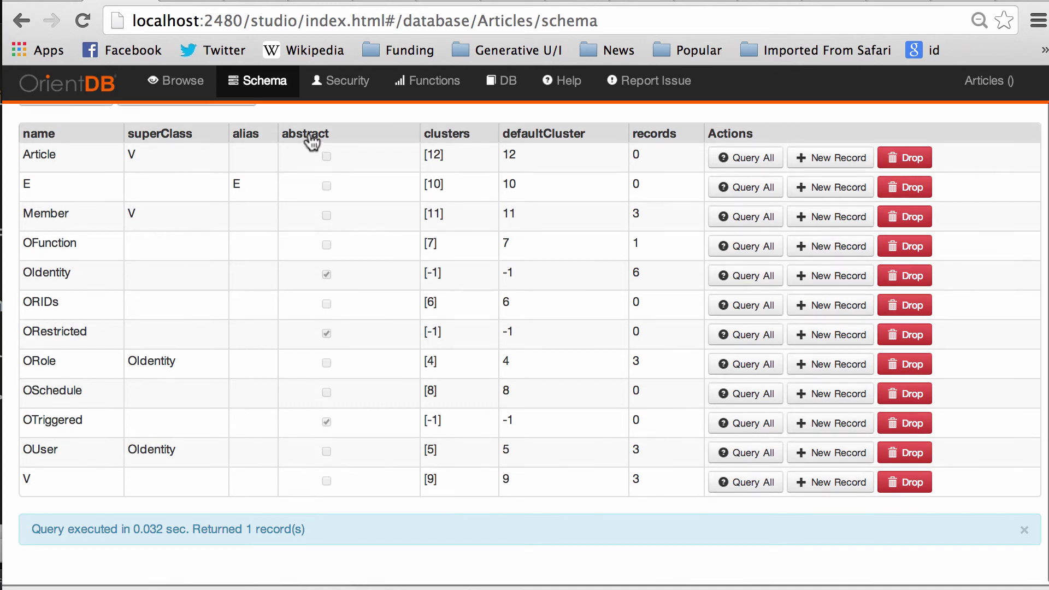
scroll(310, 137, "up", 2)
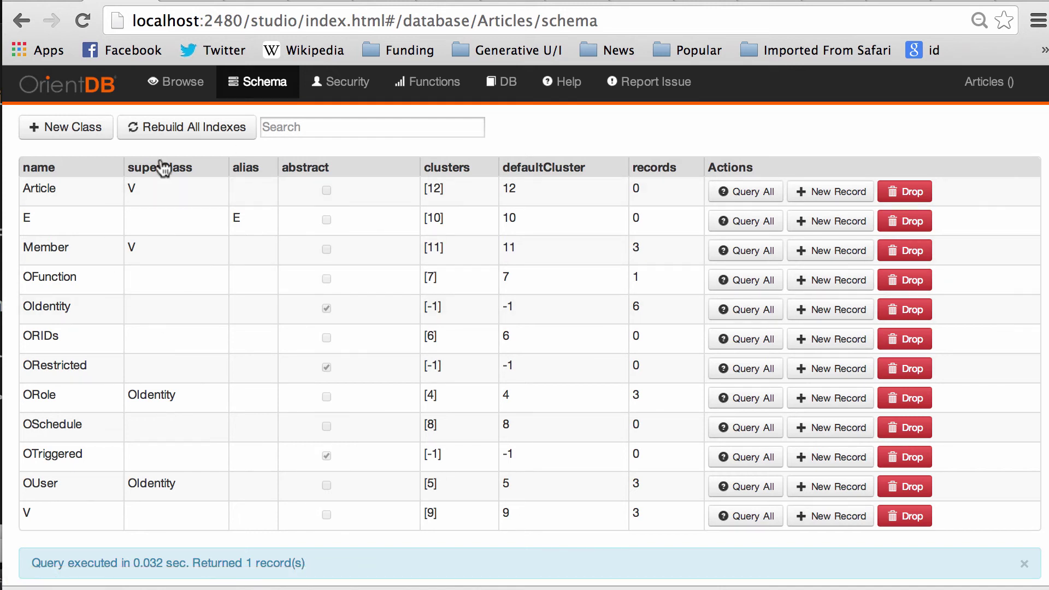
left_click(176, 83)
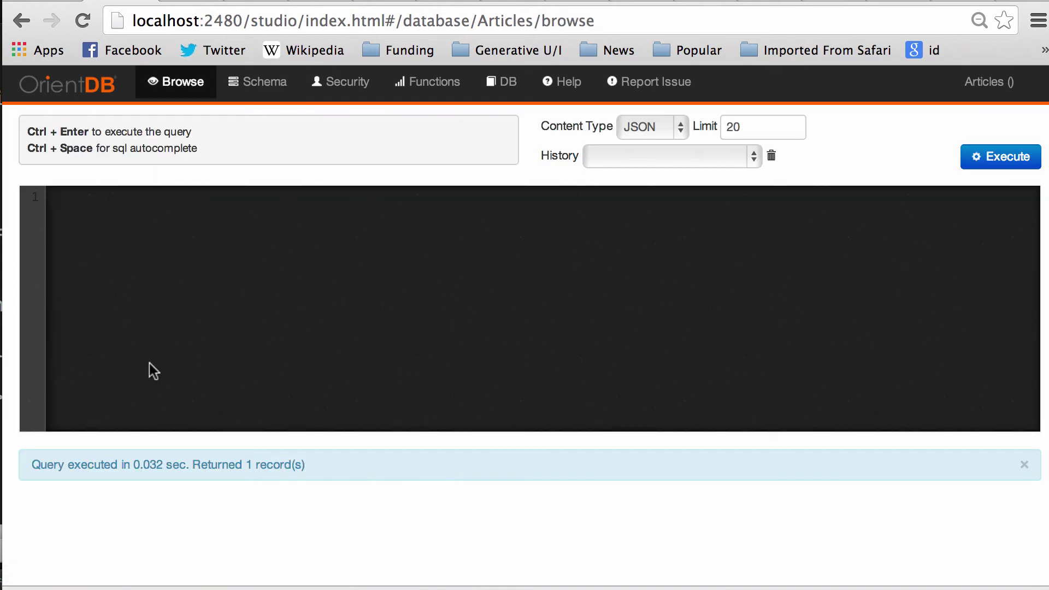
left_click(250, 90)
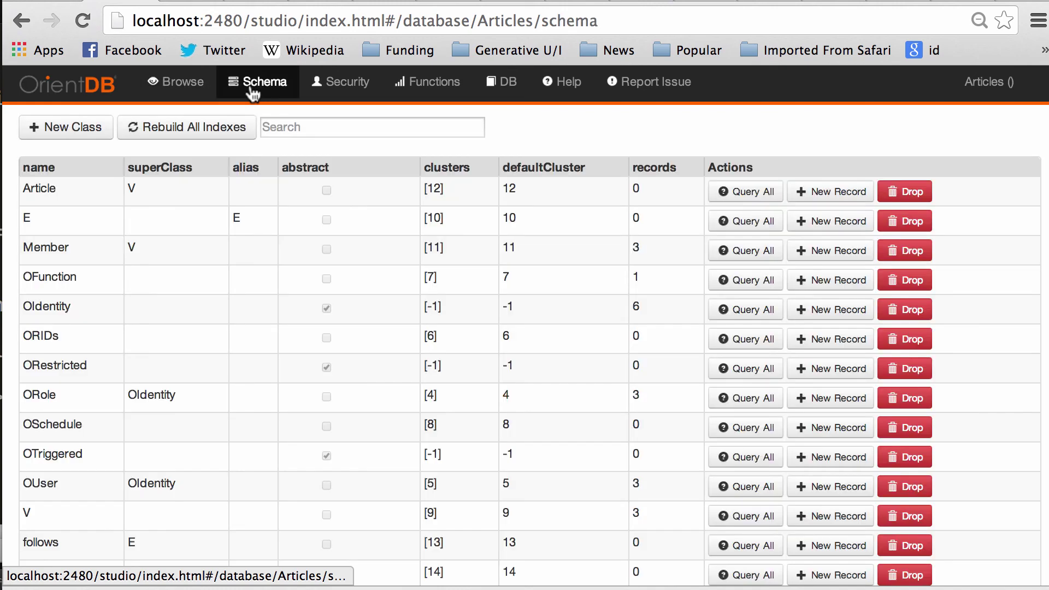
scroll(169, 281, "down", 3)
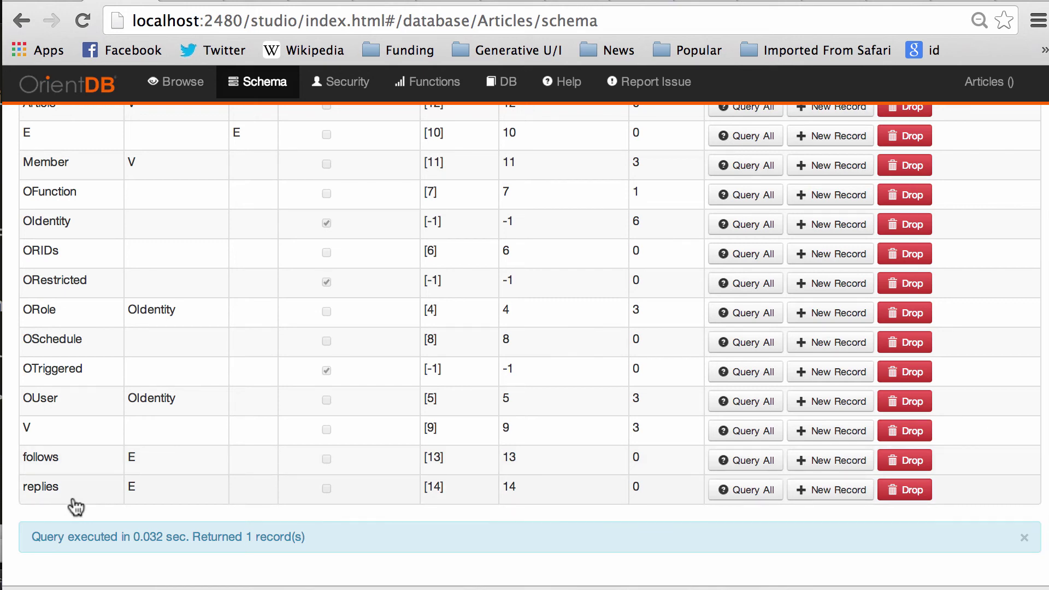
scroll(75, 507, "up", 3)
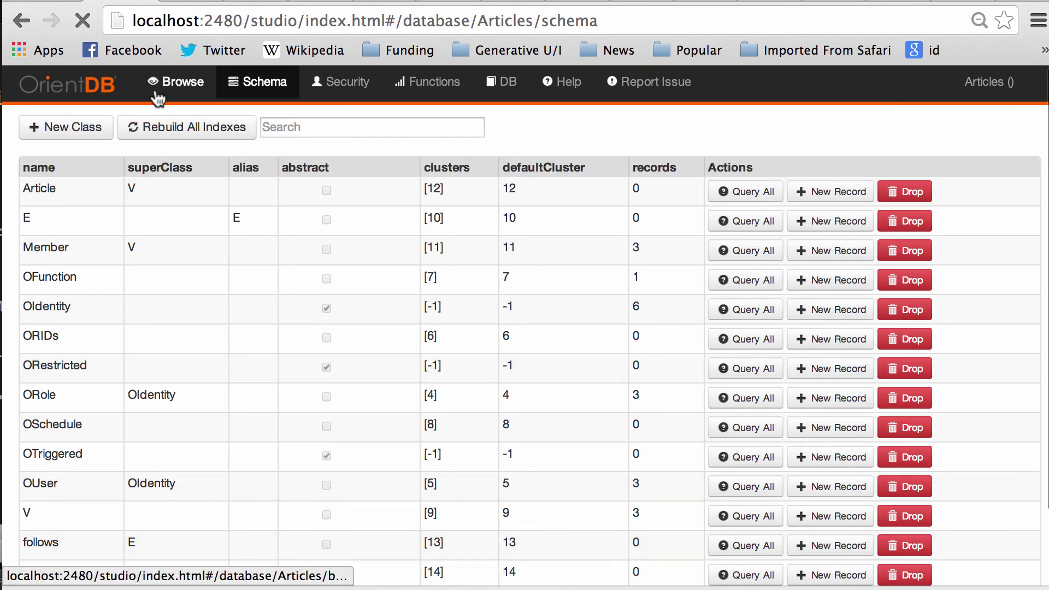
left_click(169, 83)
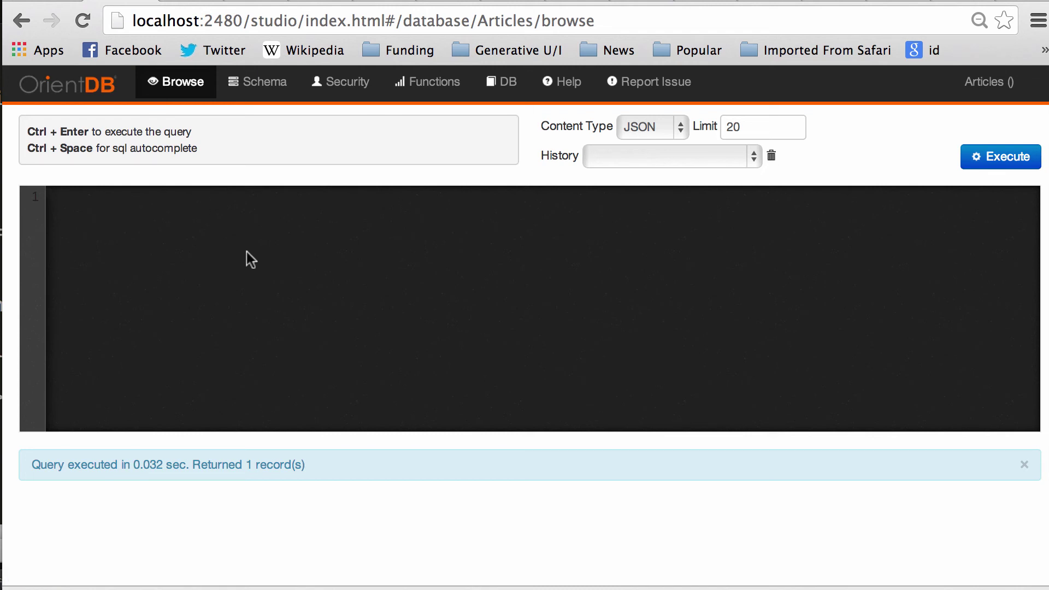